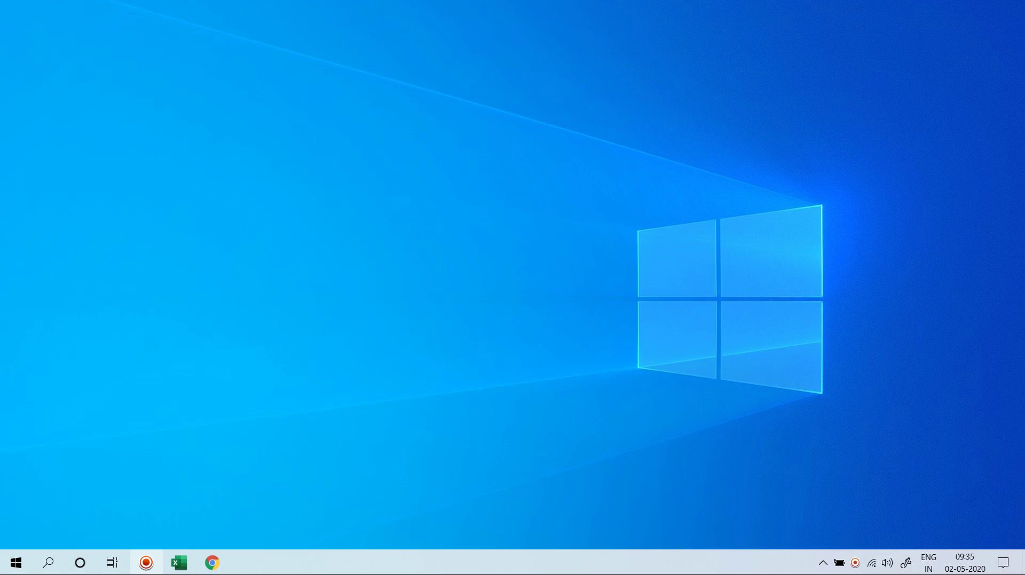
# Switch to Excel, display Sheet1 and roll the dynamic chart forward to employees 10055 to 10059.
pyautogui.click(179, 563)
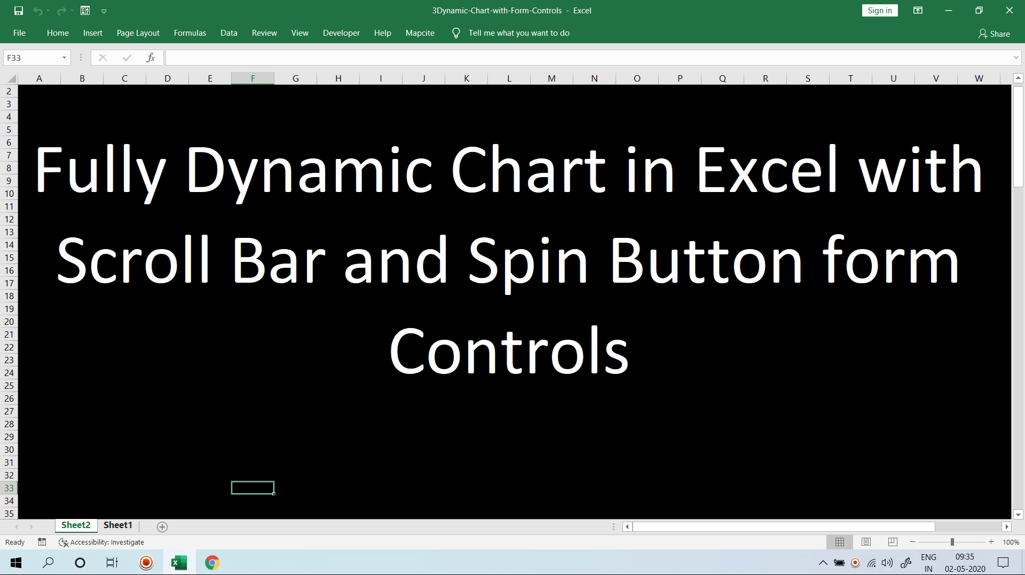
pyautogui.click(117, 525)
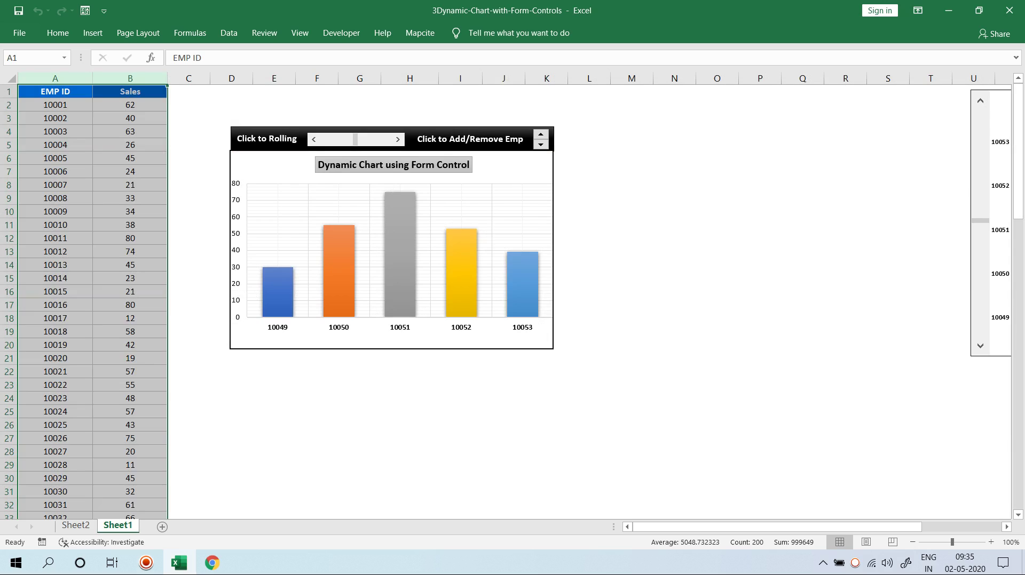
pyautogui.click(398, 139)
pyautogui.click(398, 140)
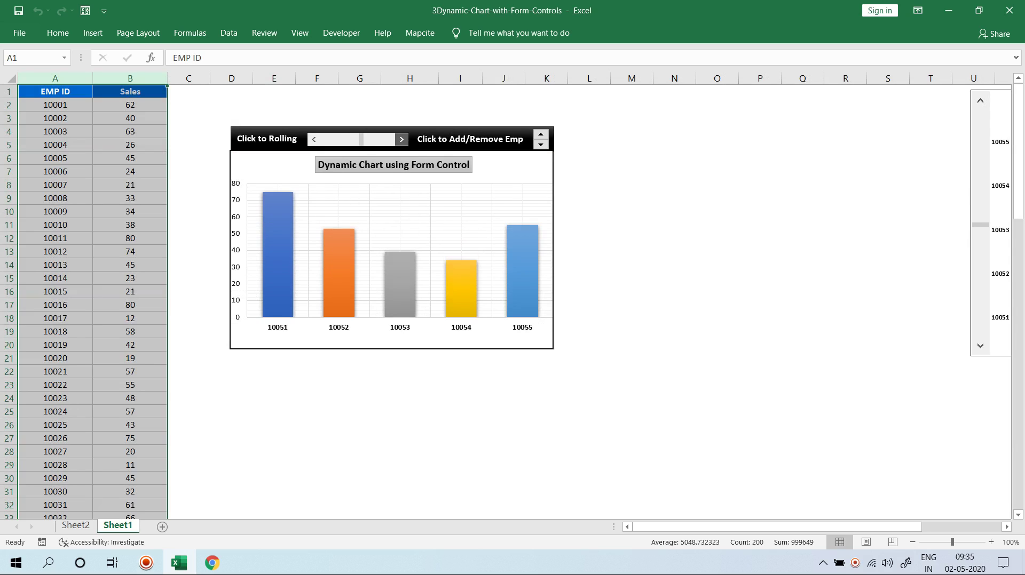
pyautogui.click(397, 139)
pyautogui.click(398, 139)
pyautogui.click(397, 139)
pyautogui.click(398, 139)
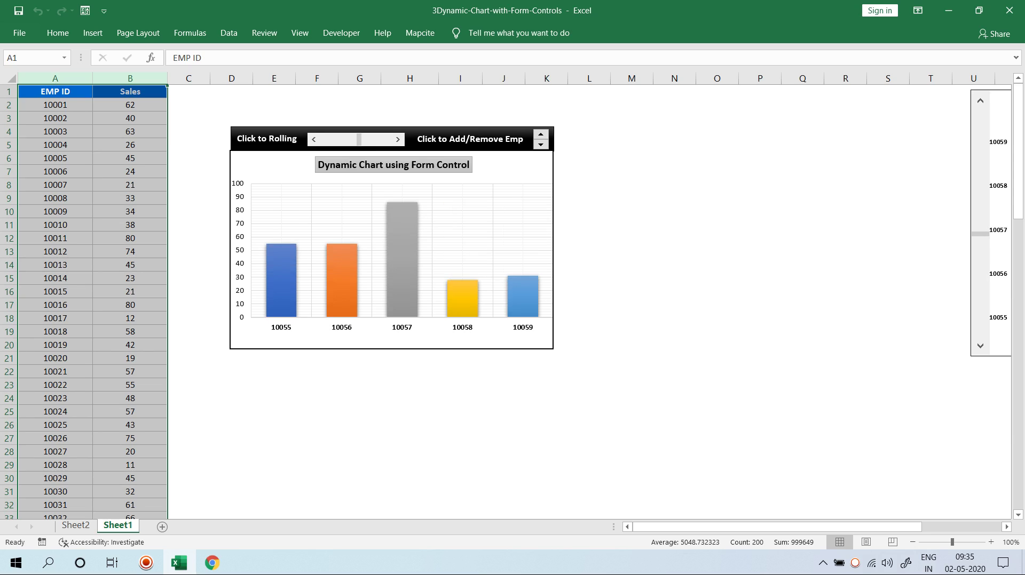
# Copy the EMP ID and Sales data in A1:B7 into a new workbook, starting at A1.
pyautogui.click(129, 158)
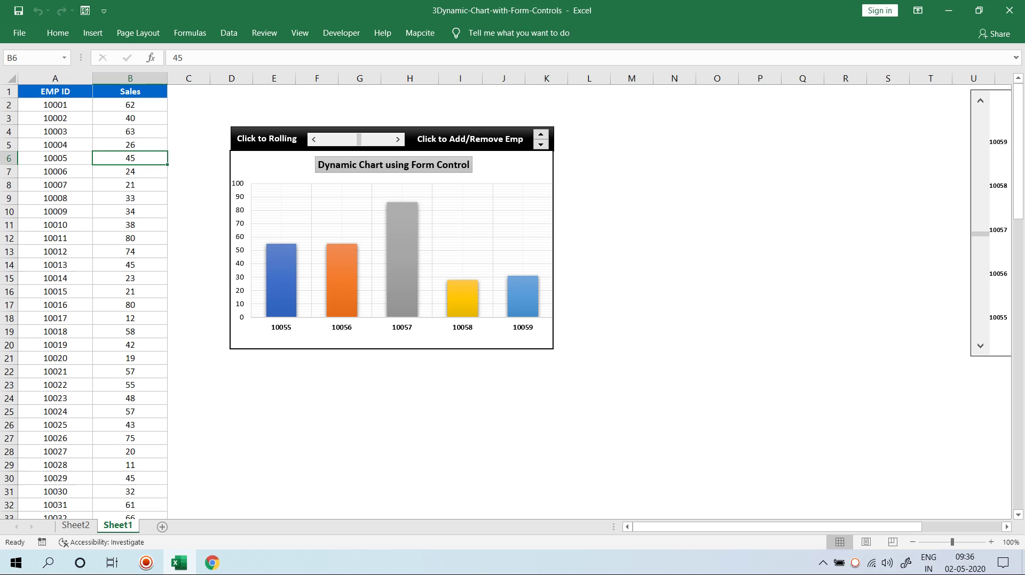
pyautogui.moveTo(55, 91); pyautogui.dragTo(130, 171)
pyautogui.hotkey('ctrl', 'c')
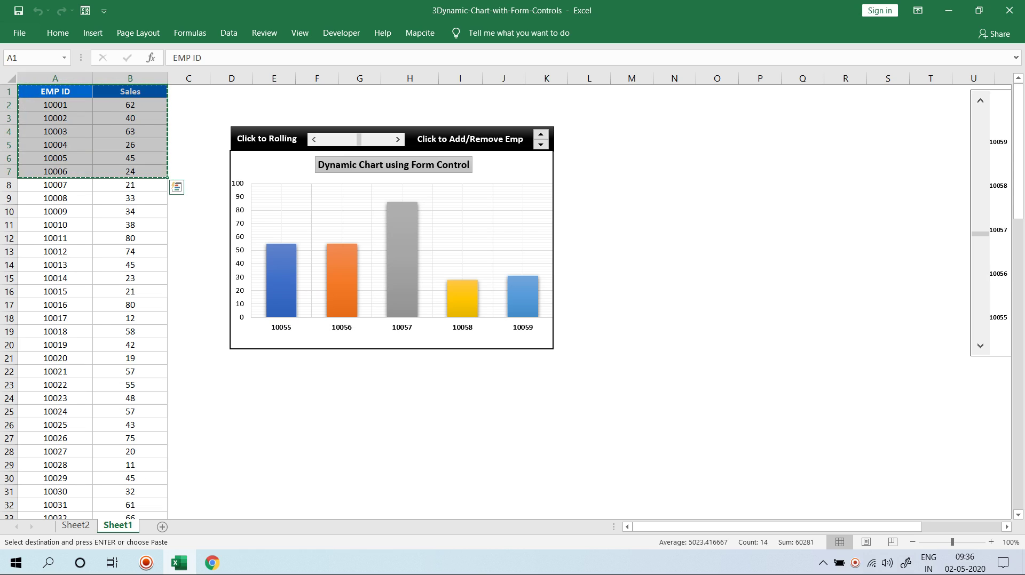
pyautogui.hotkey('ctrl', 'n')
pyautogui.hotkey('ctrl', 'v')
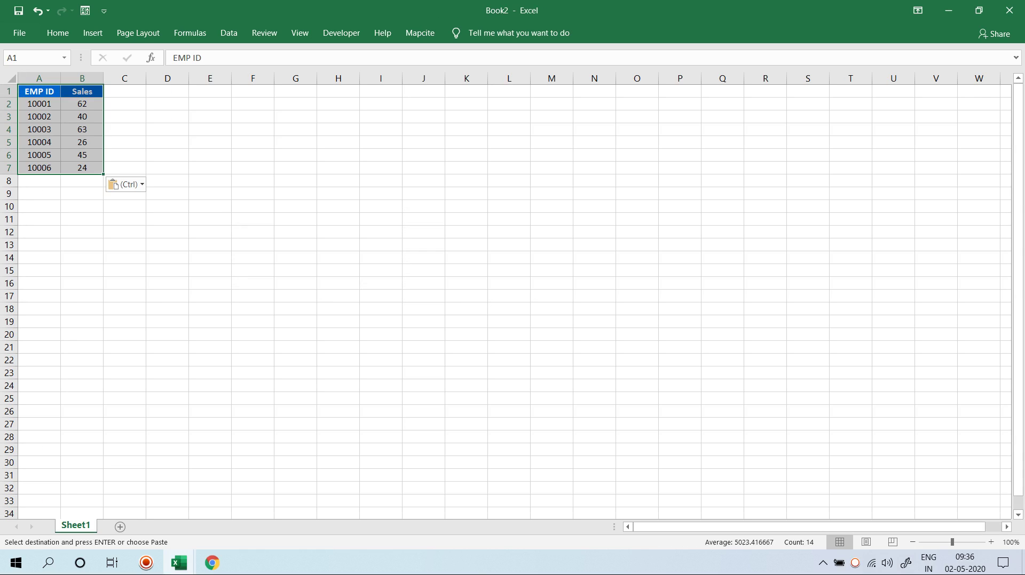
# Apply the source column widths to the pasted EMP ID and Sales columns.
pyautogui.rightClick(72, 139)
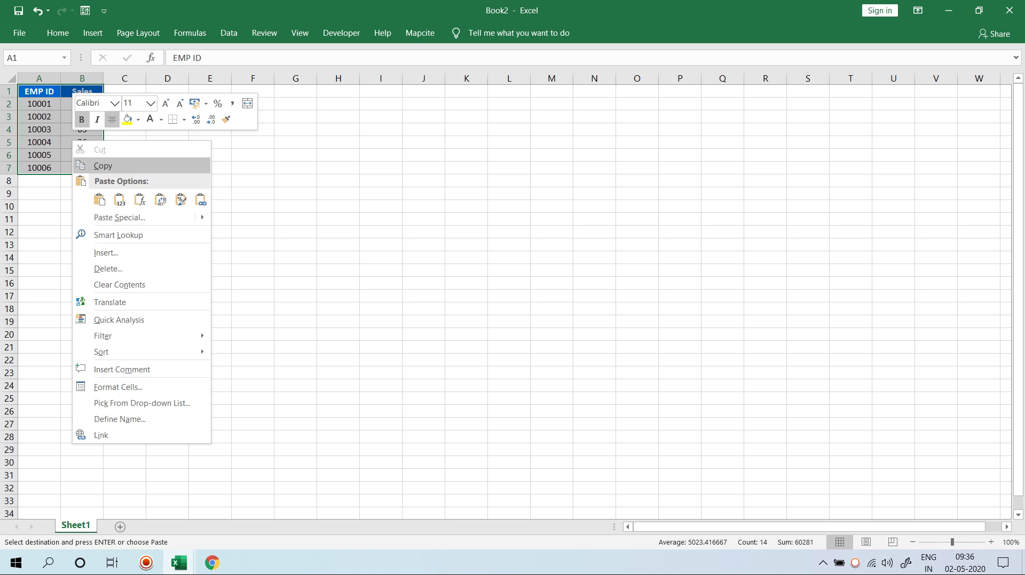
pyautogui.click(96, 216)
pyautogui.click(160, 165)
pyautogui.click(150, 308)
pyautogui.click(130, 296)
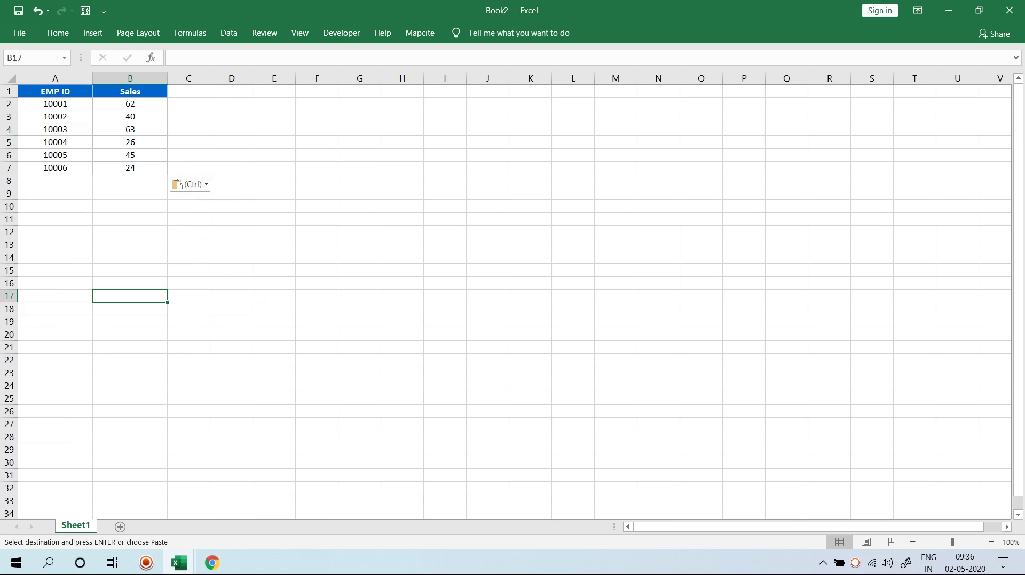
# Enter the label "Range" in cell G3.
pyautogui.click(274, 232)
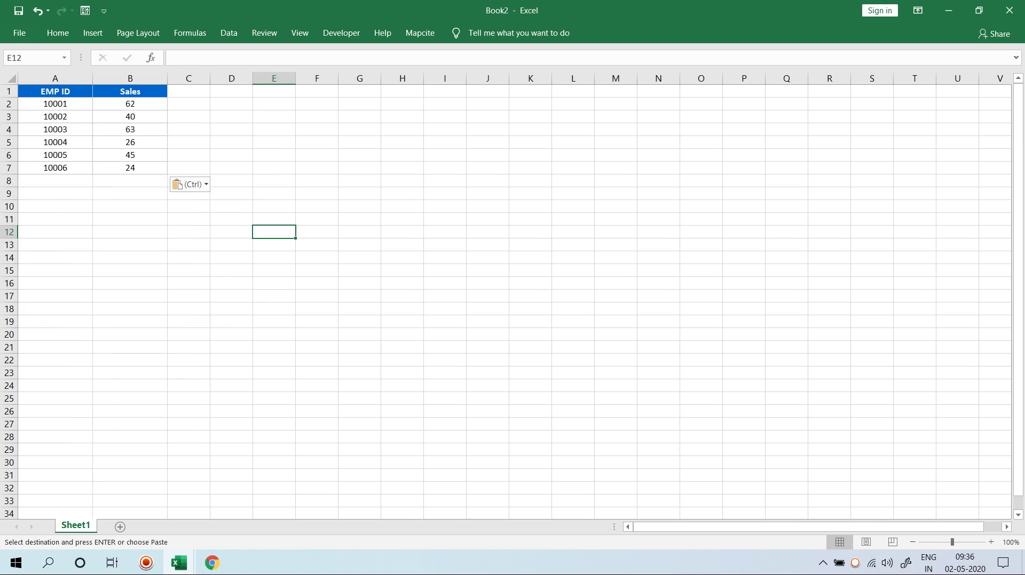
pyautogui.click(359, 117)
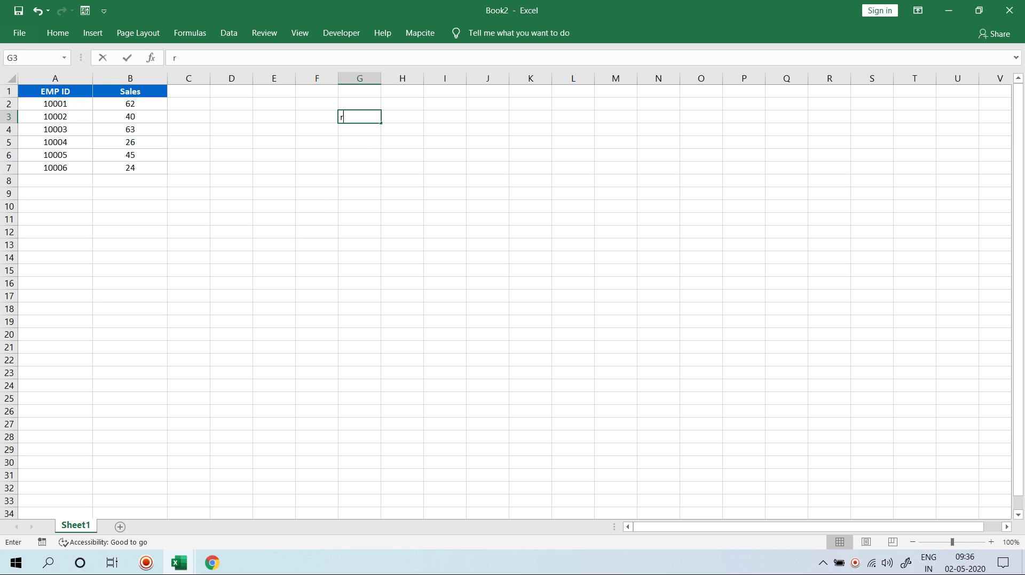
pyautogui.write('Range')
pyautogui.press('Return')
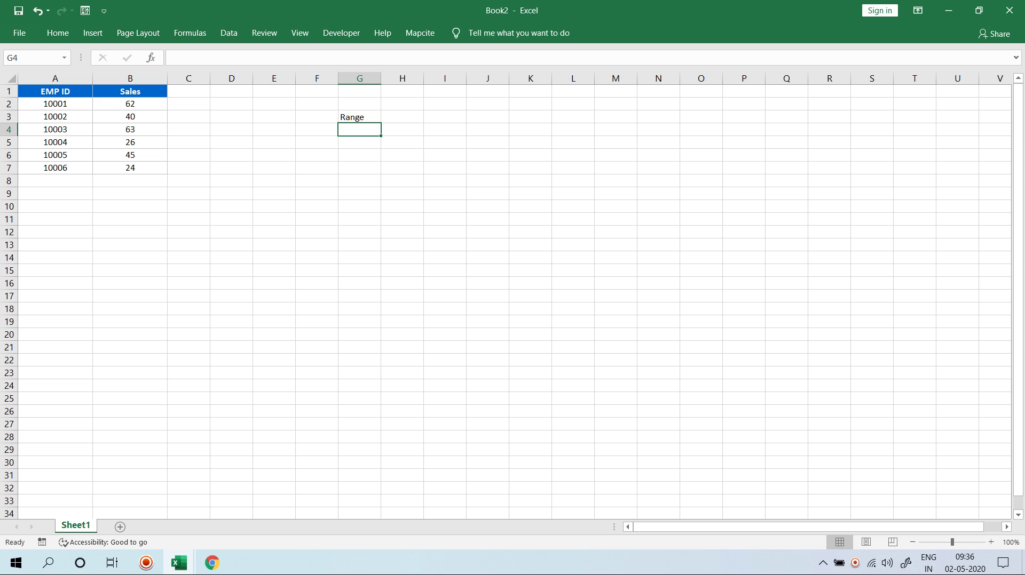
# Add a second worksheet and enter a reference formula in H3 of Sheet1 pointing to Sheet1!E7:E16.
pyautogui.click(120, 527)
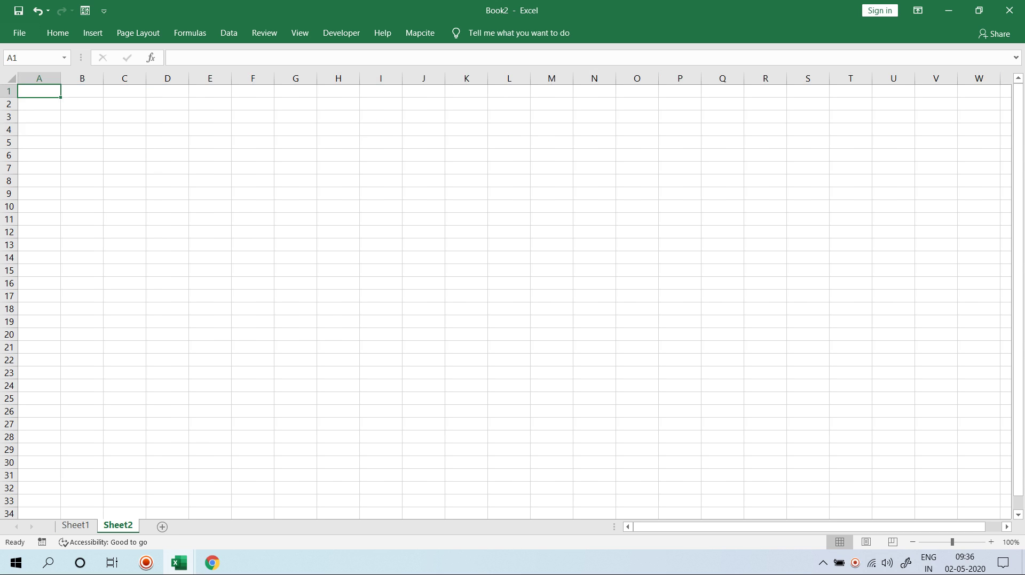
pyautogui.click(76, 526)
pyautogui.click(402, 117)
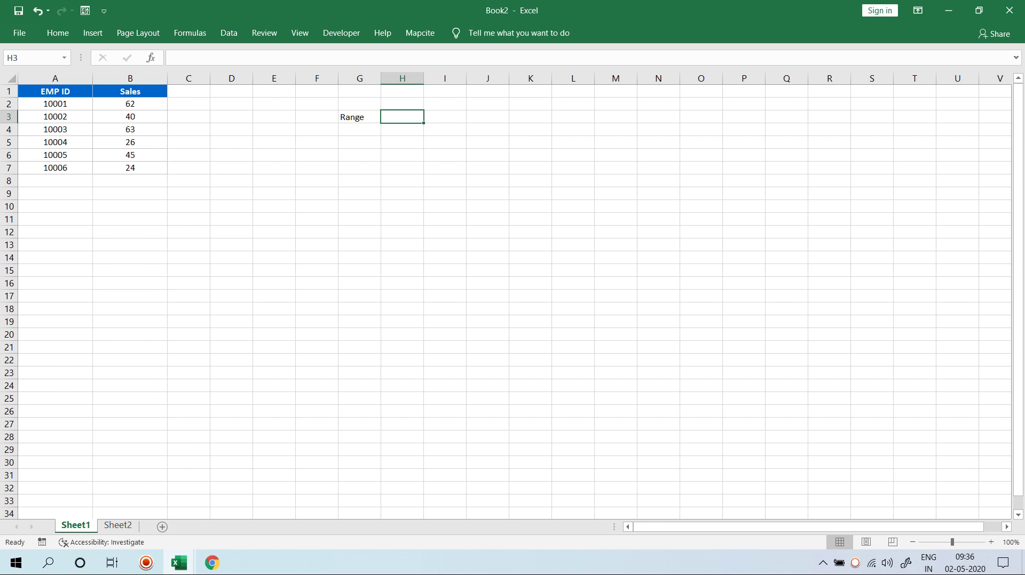
pyautogui.write('=')
pyautogui.click(118, 526)
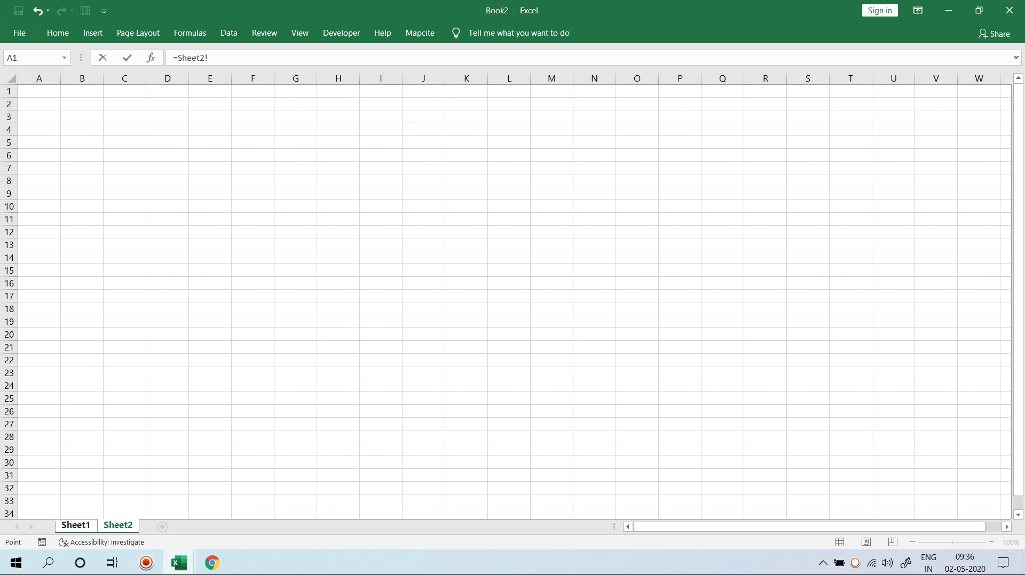
pyautogui.moveTo(338, 194); pyautogui.dragTo(342, 296)
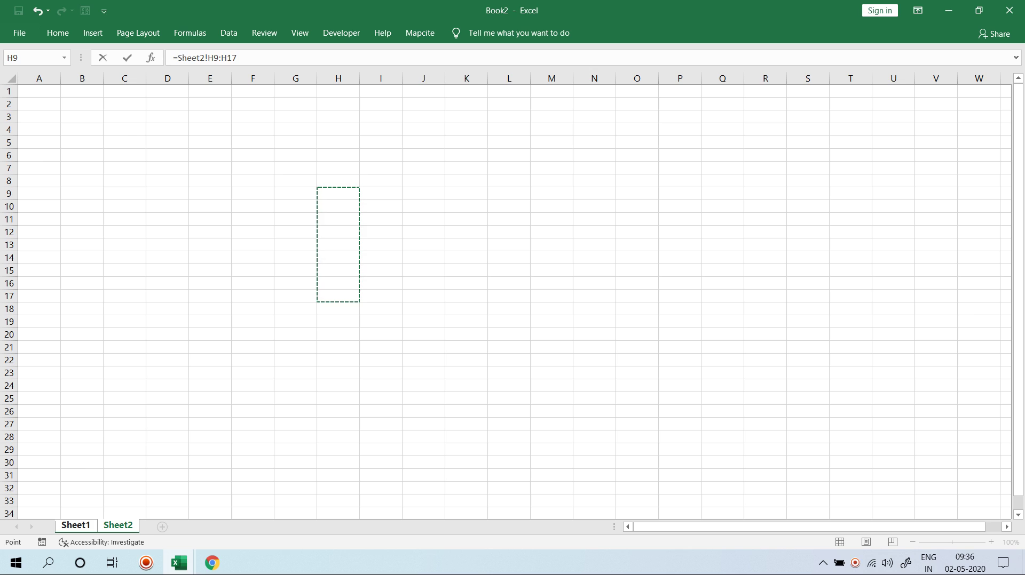
pyautogui.click(76, 526)
pyautogui.moveTo(281, 168); pyautogui.dragTo(287, 284)
pyautogui.press('Return')
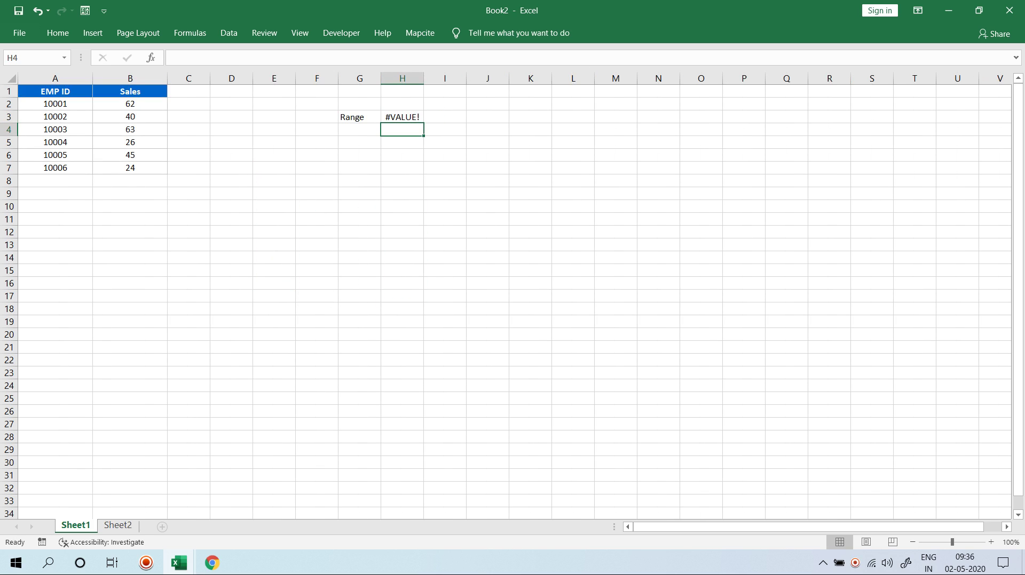
# Inspect how the formula in H3 refers to the sheet name and cell range.
pyautogui.doubleClick(394, 117)
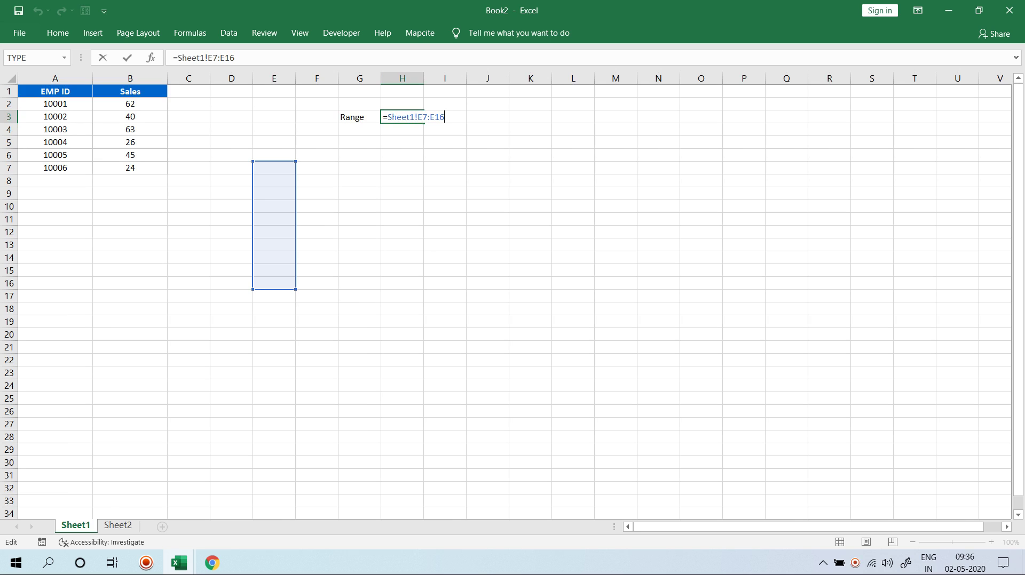
pyautogui.press('Escape')
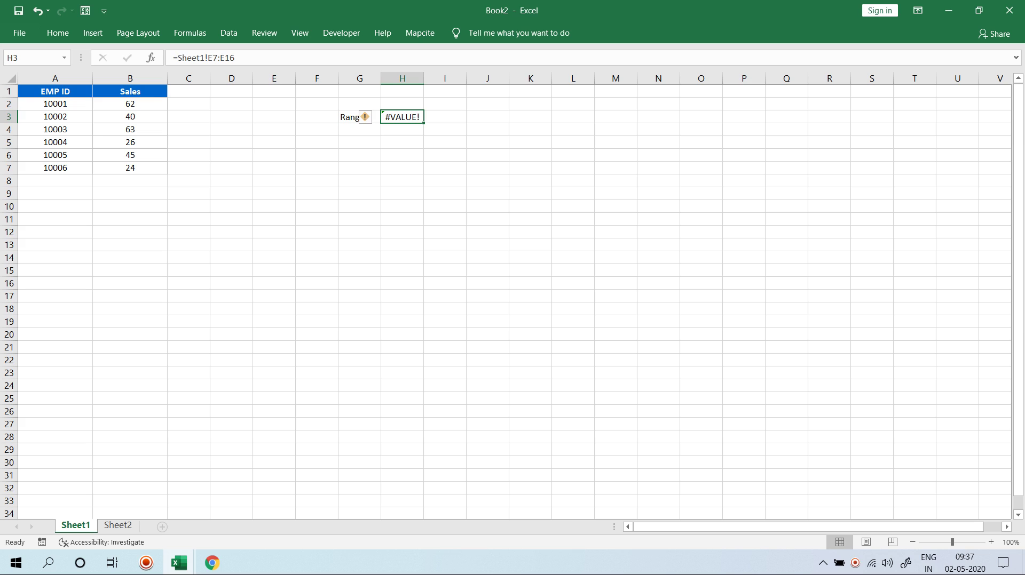
pyautogui.scroll(1, 505, 295)
pyautogui.scroll(2, 513, 294)
pyautogui.press('F2')
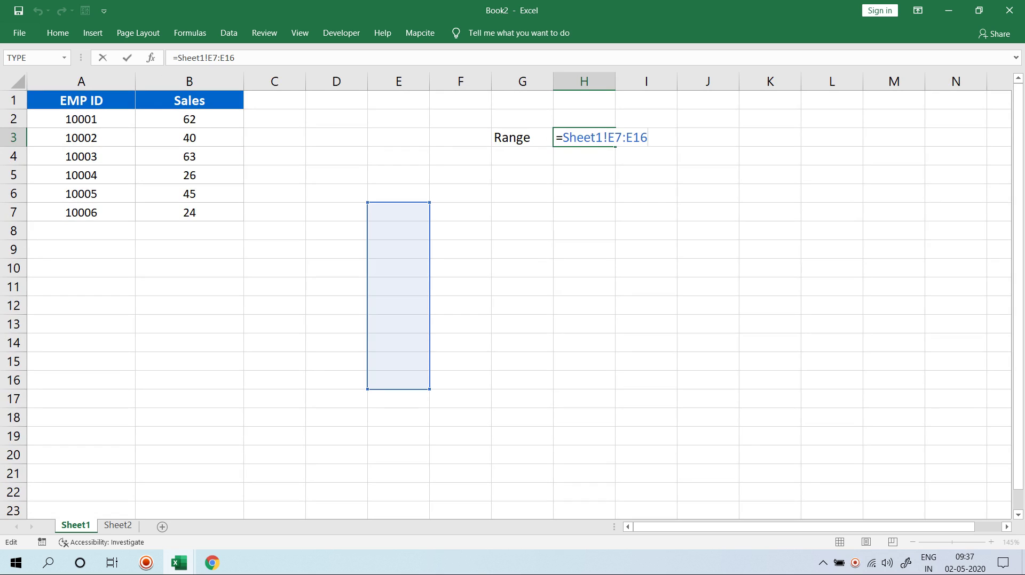
pyautogui.press('Escape')
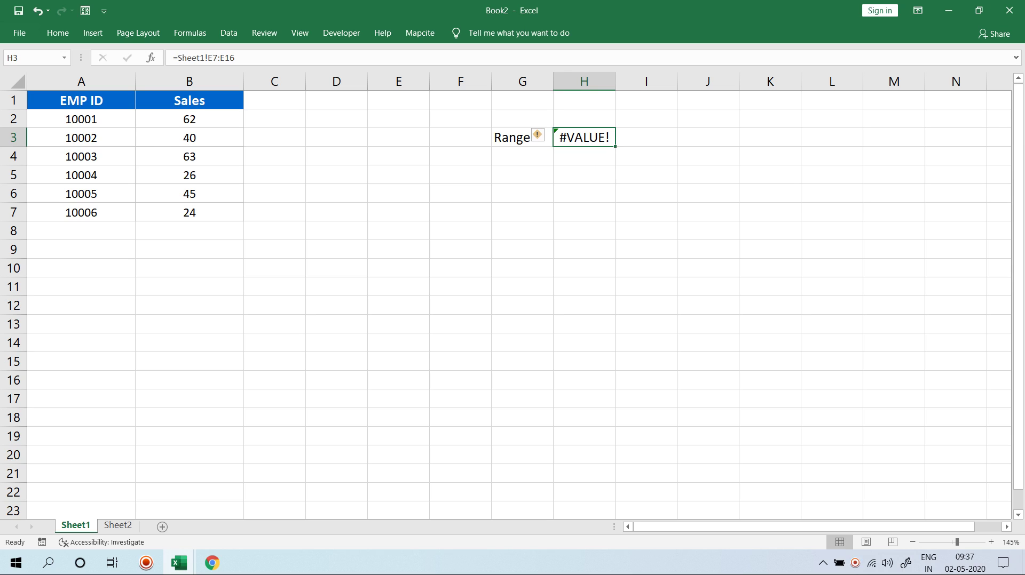
# Change the reference in H3 from column E to column A so the formula reads =Sheet1!A7:A16.
pyautogui.press('F2')
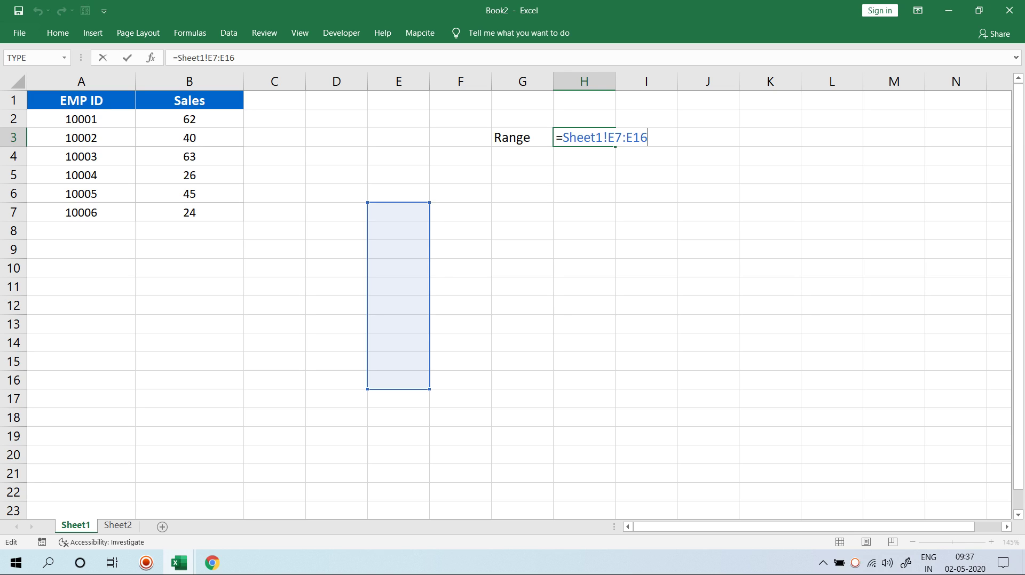
pyautogui.write('a')
pyautogui.press('BackSpace')
pyautogui.press('BackSpace')
pyautogui.write('A')
pyautogui.press('Right')
pyautogui.press('Right')
pyautogui.press('Right')
pyautogui.press('BackSpace')
pyautogui.write('A')
pyautogui.hotkey('ctrl', 'Return')
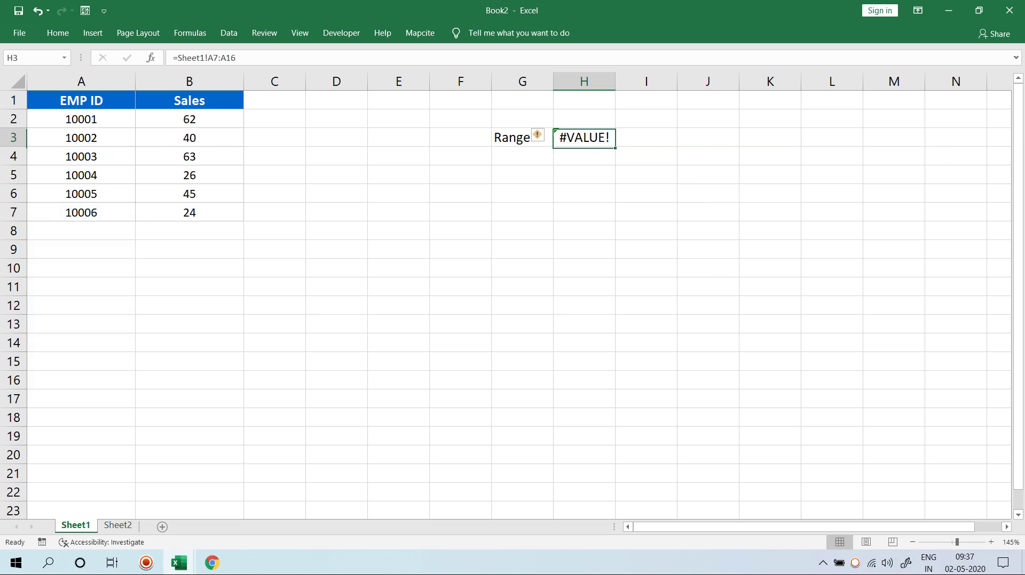
# Examine the parts of the column A reference in H3's formula, leaving the formula unedited.
pyautogui.press('F2')
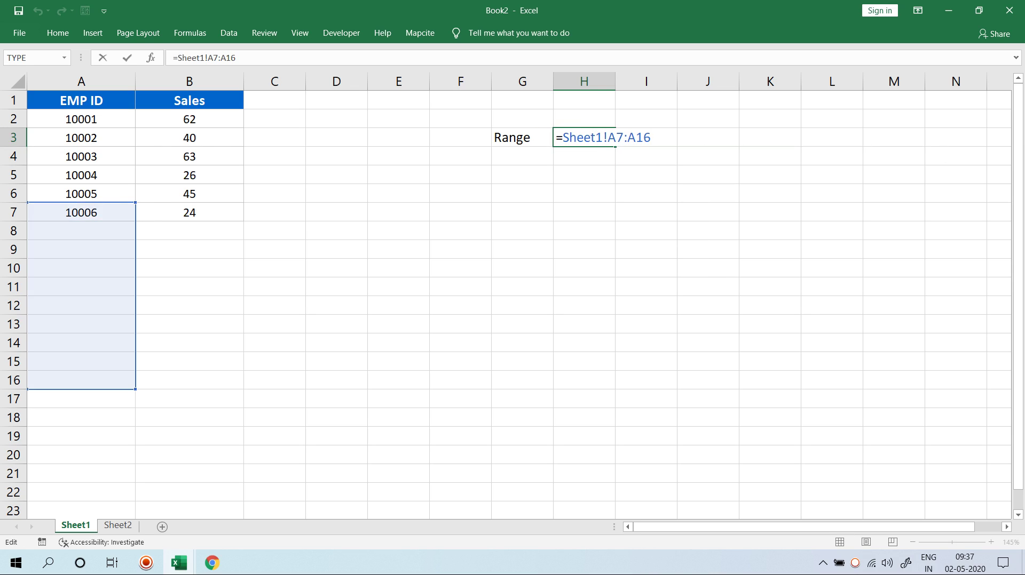
pyautogui.press('Left')
pyautogui.press('Left')
pyautogui.press('Left')
pyautogui.press('Left')
pyautogui.press('Left')
pyautogui.press('Left')
pyautogui.press('Left')
pyautogui.press('Left')
pyautogui.press('Left')
pyautogui.press('Left')
pyautogui.press('Left')
pyautogui.press('Left')
pyautogui.press('Left')
pyautogui.press('Left')
pyautogui.press('Escape')
# Enter the label "COUNTA" in cell E5.
pyautogui.press('Left')
pyautogui.press('Left')
pyautogui.press('Left')
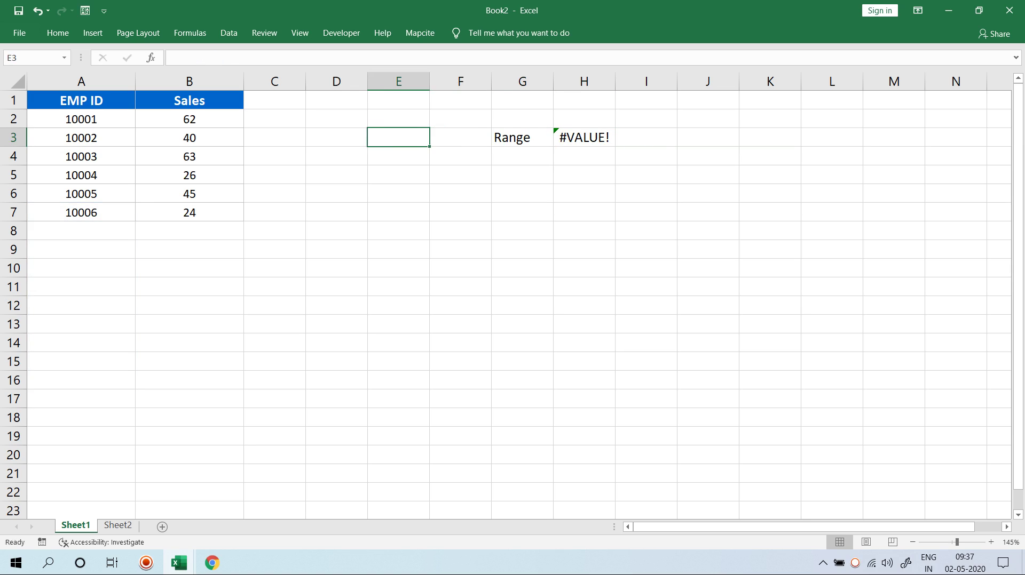
pyautogui.press('Down')
pyautogui.press('Down')
pyautogui.write('=')
pyautogui.press('BackSpace')
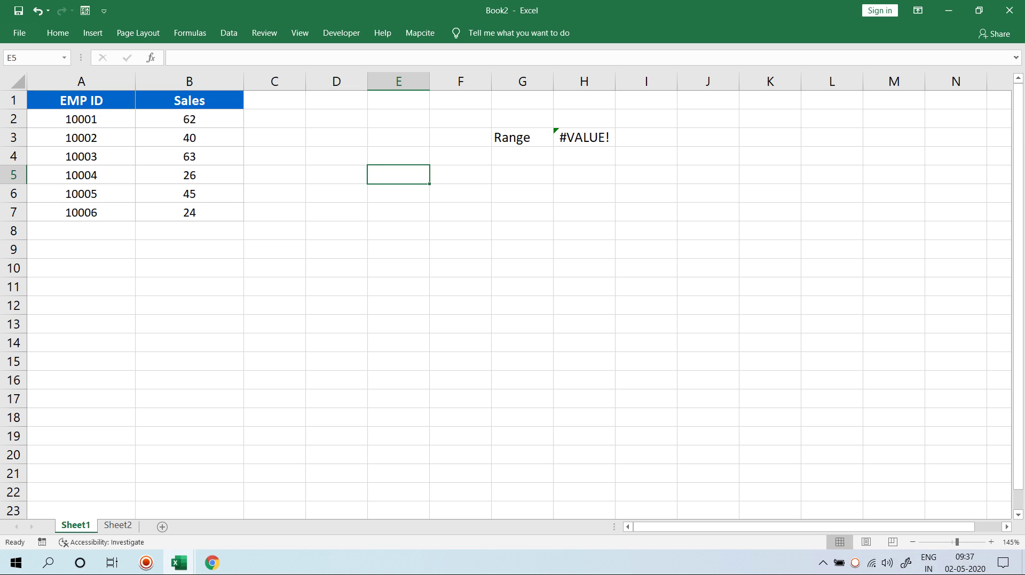
pyautogui.write('COUNTA')
pyautogui.press('Return')
# Count the non-empty cells of the EMP ID column in F5 with =COUNTA(A:A).
pyautogui.press('Up')
pyautogui.press('Right')
pyautogui.write('=C')
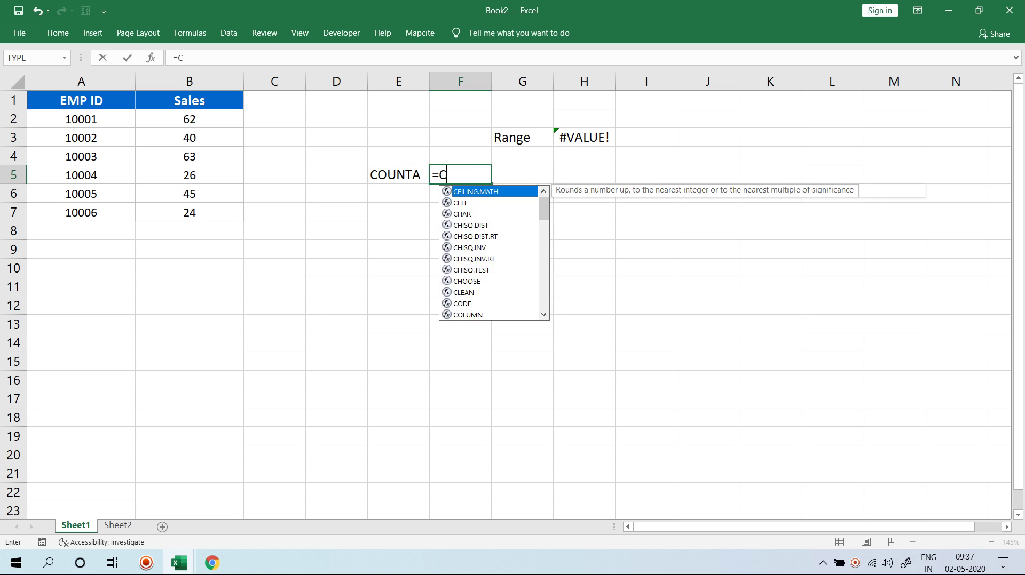
pyautogui.write('OUNTA(')
pyautogui.press('Left')
pyautogui.press('Left')
pyautogui.press('Left')
pyautogui.press('Left')
pyautogui.press('Left')
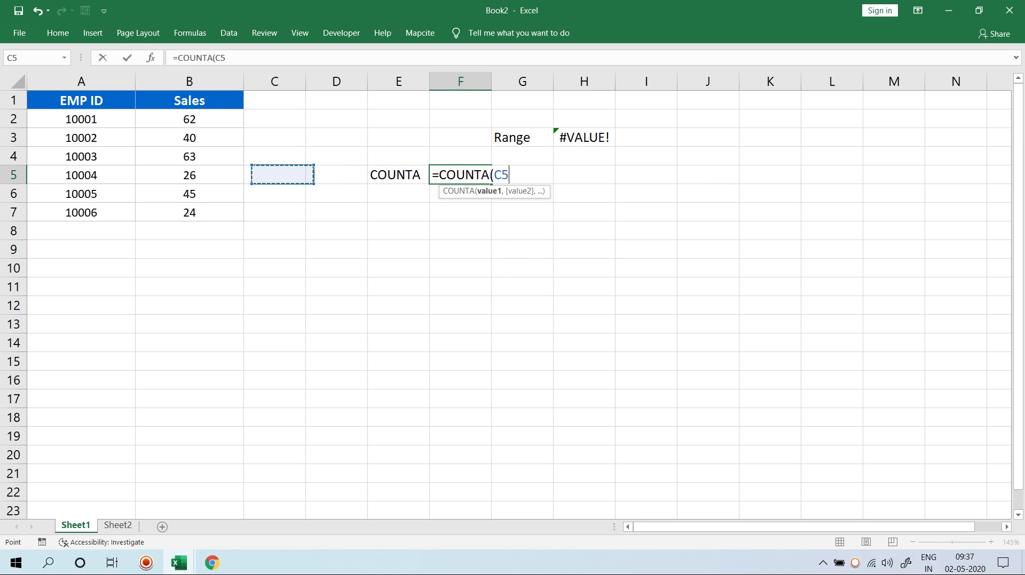
pyautogui.hotkey('ctrl', 'space')
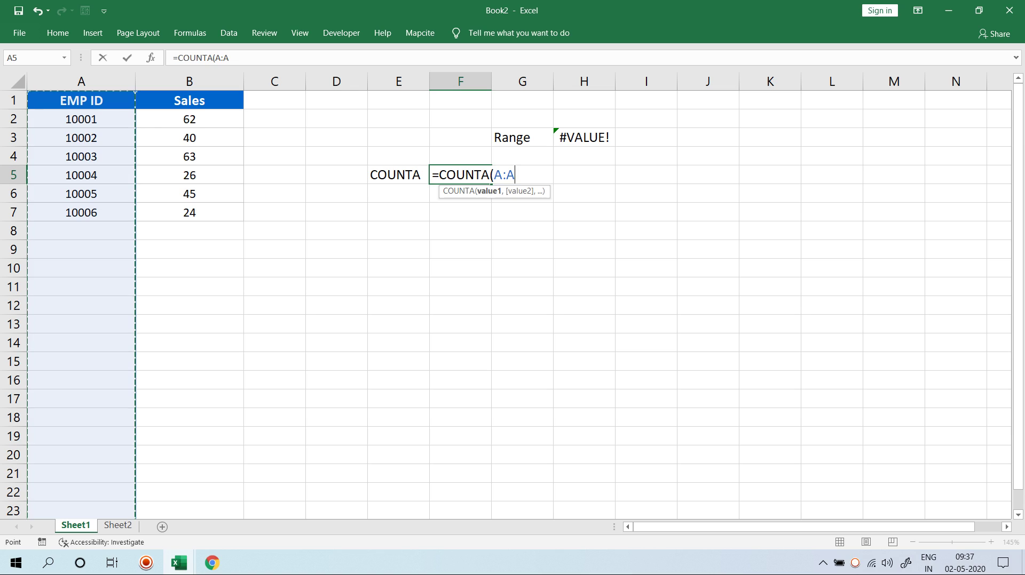
pyautogui.press('Return')
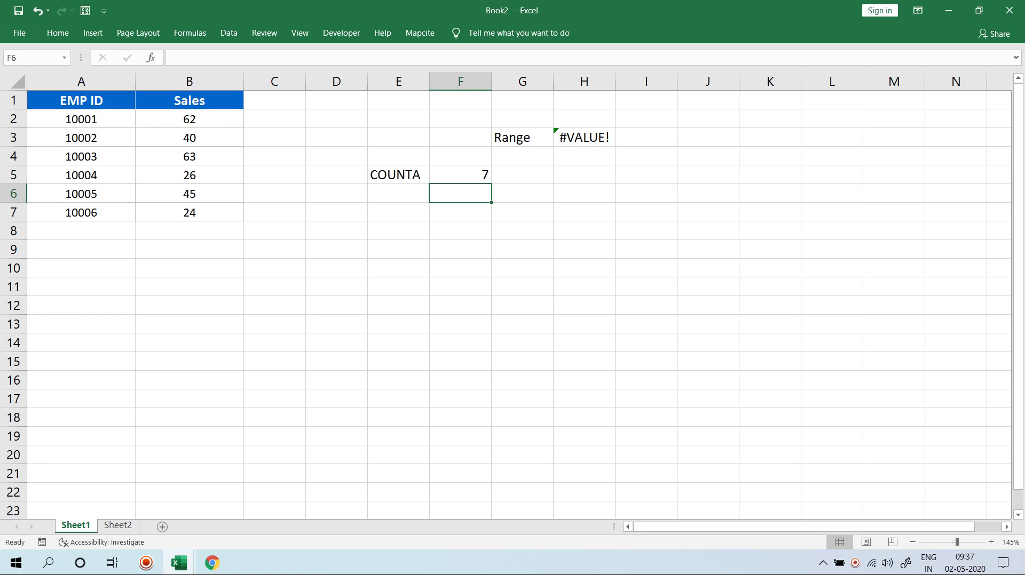
pyautogui.click(460, 174)
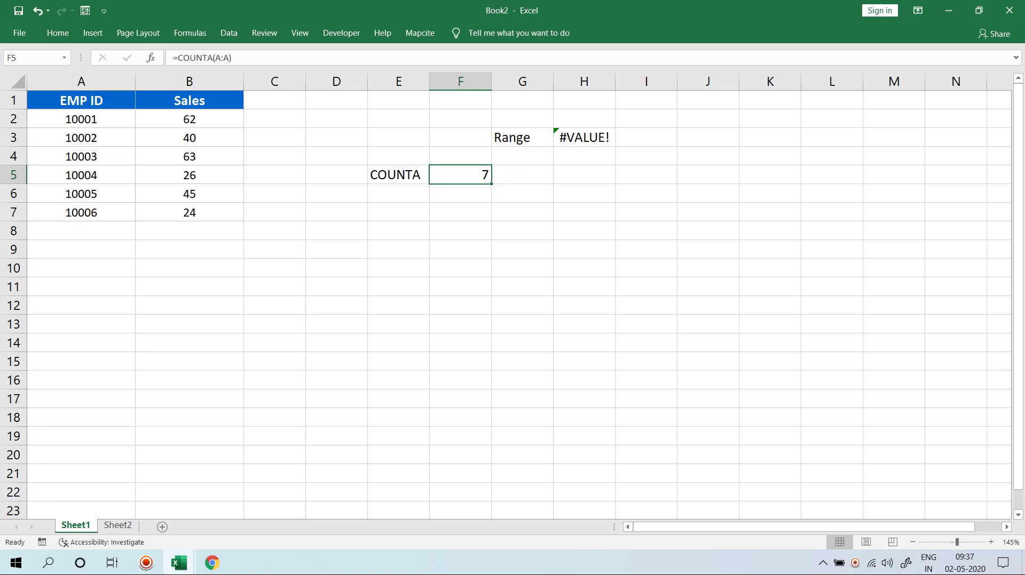
# Rewrite the start of H3's reference as the text "Sheet1!A" joined to the row number 2 with &.
pyautogui.click(584, 137)
pyautogui.press('F2')
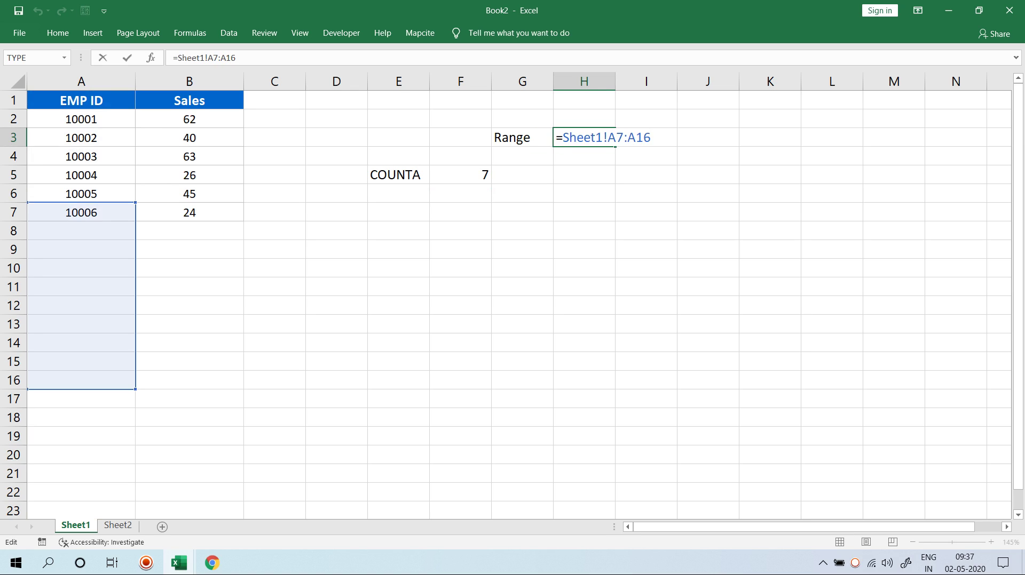
pyautogui.click(562, 137)
pyautogui.write('"')
pyautogui.press('Right')
pyautogui.press('Right')
pyautogui.press('Right')
pyautogui.press('Right')
pyautogui.press('Right')
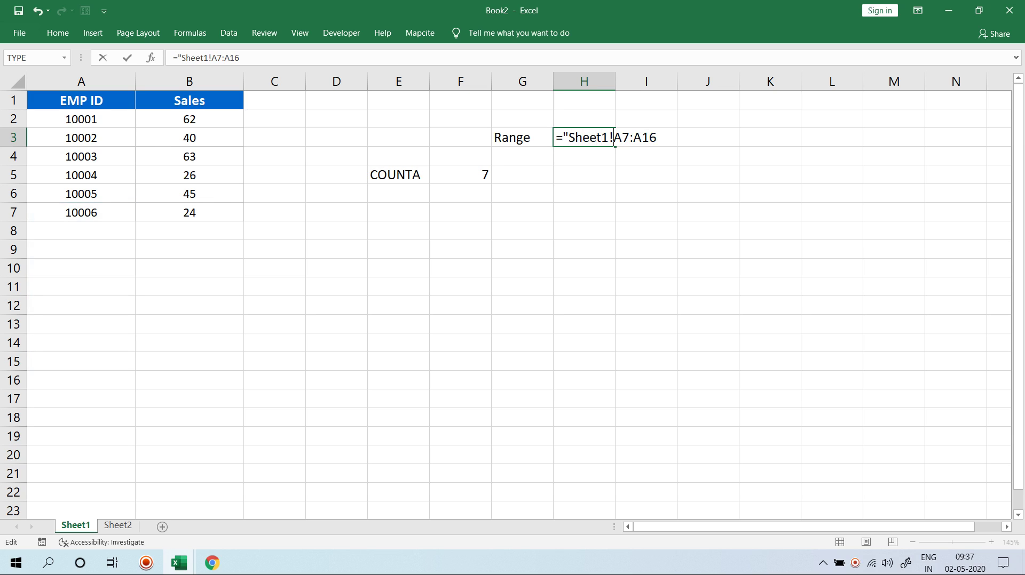
pyautogui.press('Right')
pyautogui.write('"&')
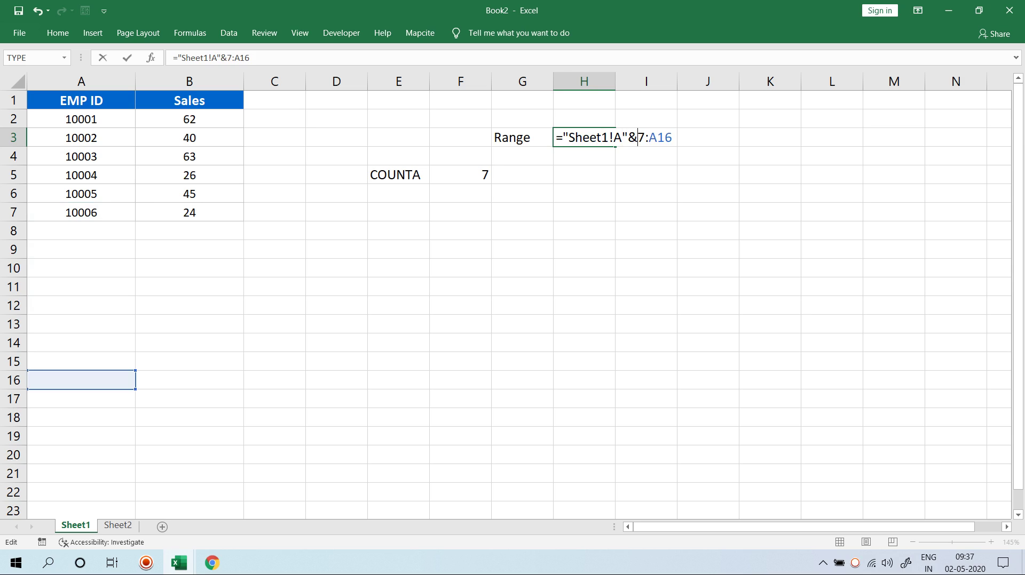
pyautogui.press('Delete')
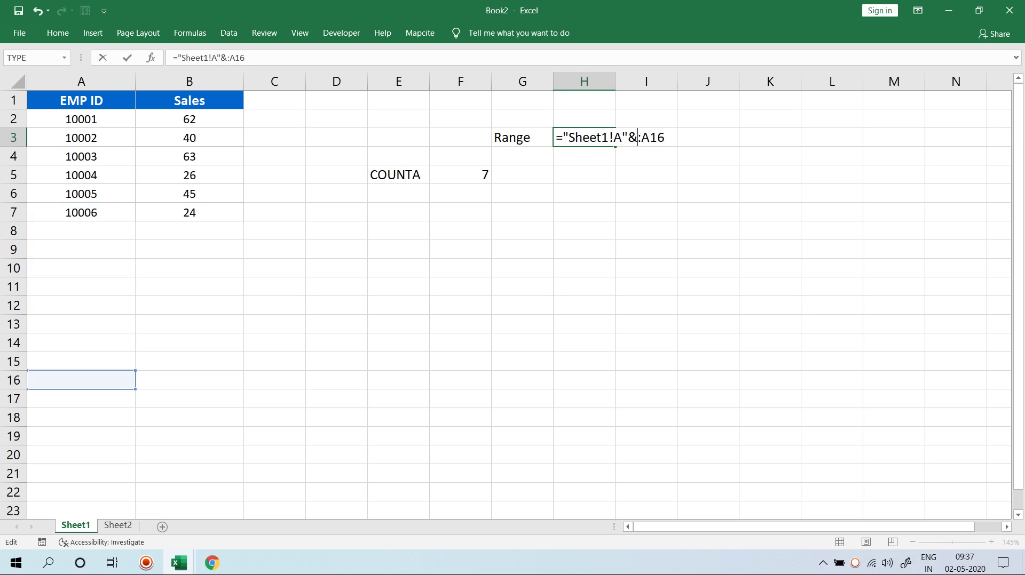
pyautogui.write('2')
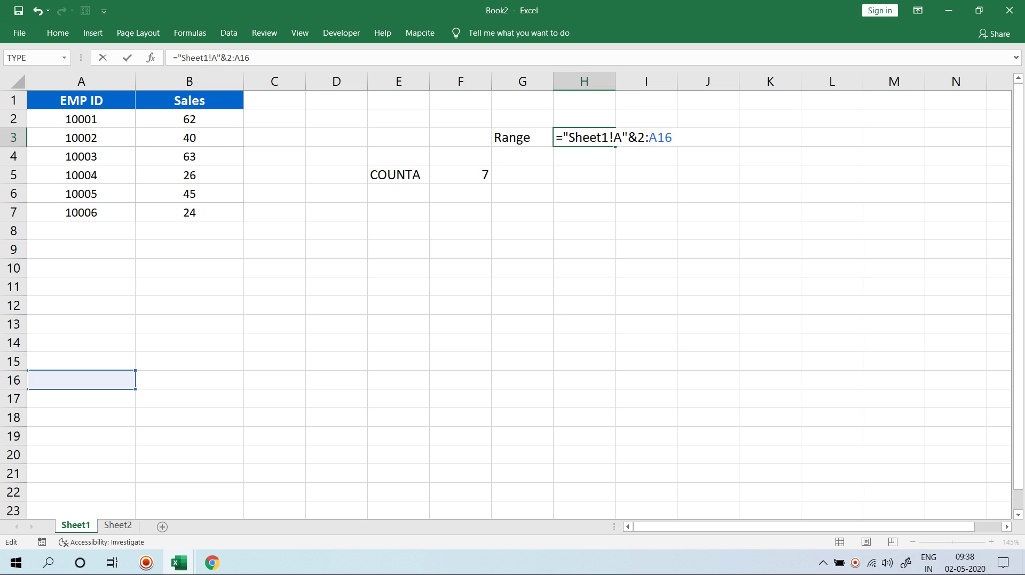
# Complete H3's dynamic reference text as ="Sheet1!A"&2&":"&"A"&COUNTA($A:$A).
pyautogui.write('&"')
pyautogui.press('Right')
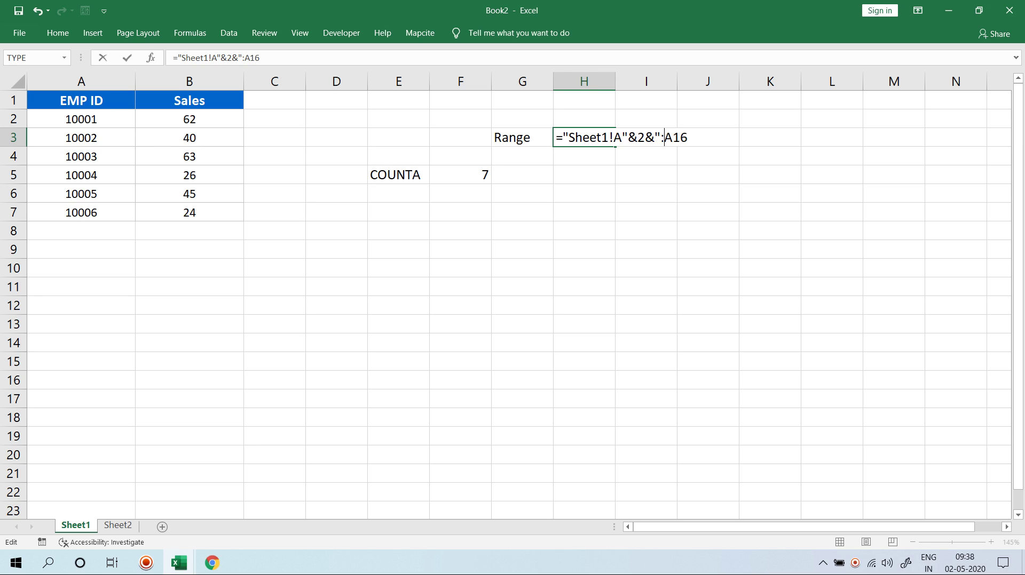
pyautogui.write('"&"')
pyautogui.press('Right')
pyautogui.write('"&')
pyautogui.press('Delete')
pyautogui.press('BackSpace')
pyautogui.write('COUN')
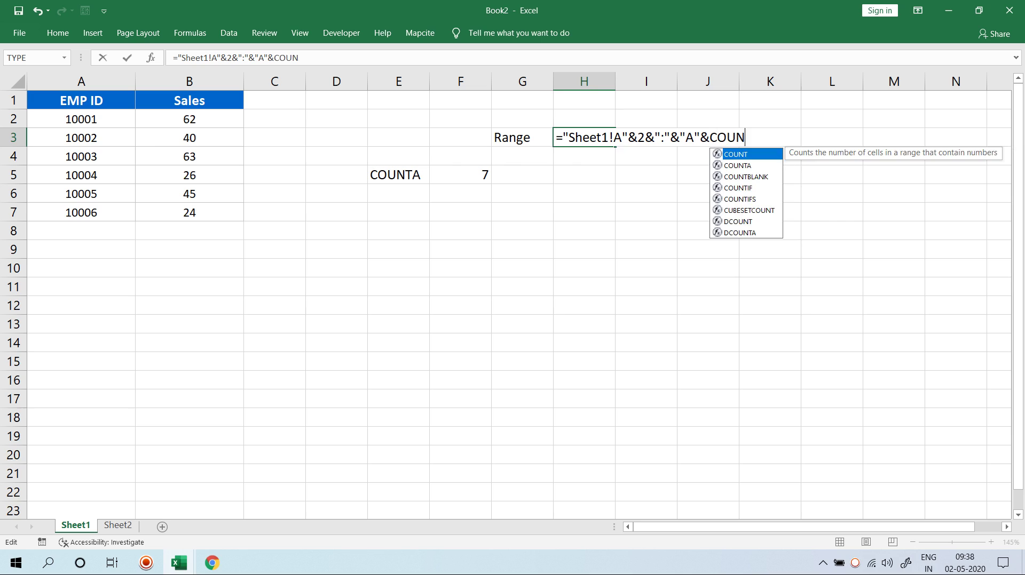
pyautogui.write('TA(')
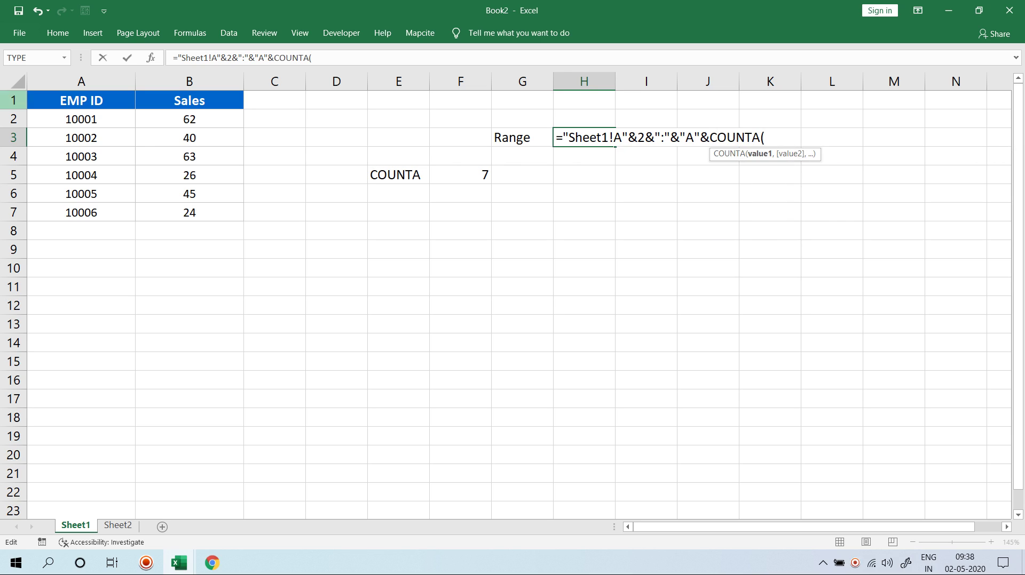
pyautogui.click(81, 82)
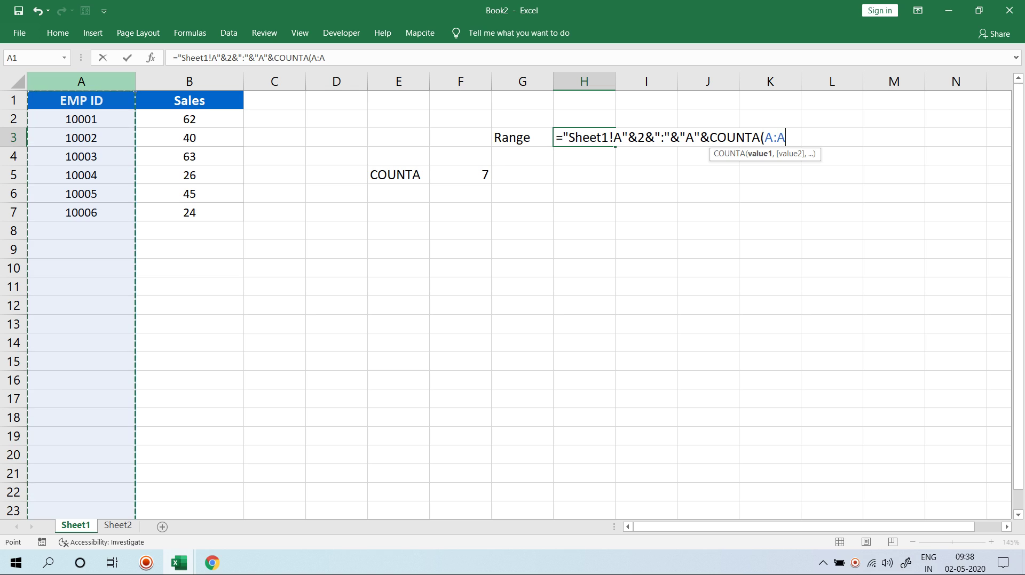
pyautogui.press('F4')
pyautogui.write(')')
pyautogui.press('Return')
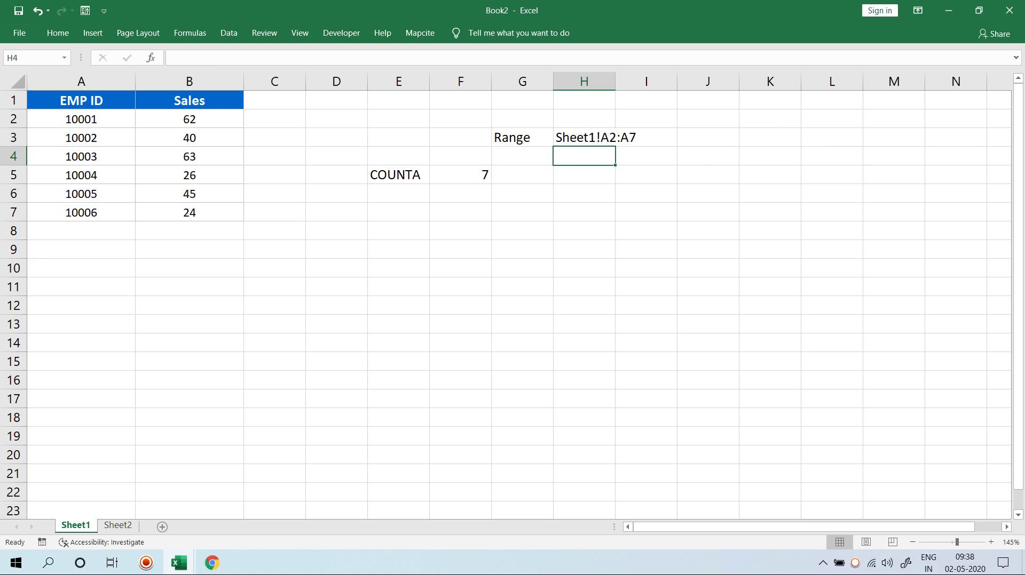
# Add a record in row 8 with the next sequential EMP ID and a Sales value of 157.
pyautogui.click(81, 231)
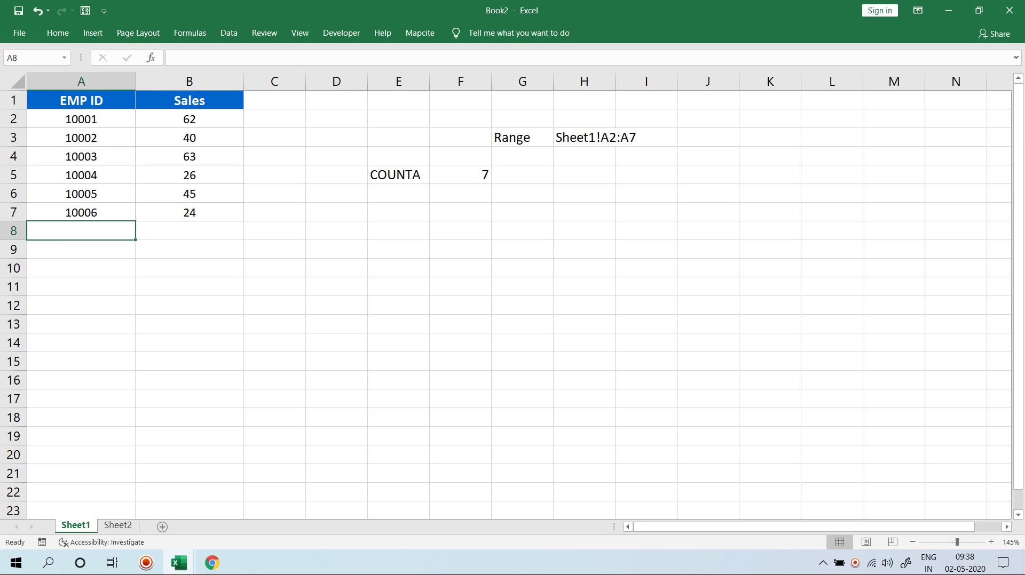
pyautogui.write('10006')
pyautogui.press('BackSpace')
pyautogui.write('7')
pyautogui.press('Up')
pyautogui.press('Right')
pyautogui.write('157')
pyautogui.press('Return')
pyautogui.press('Up')
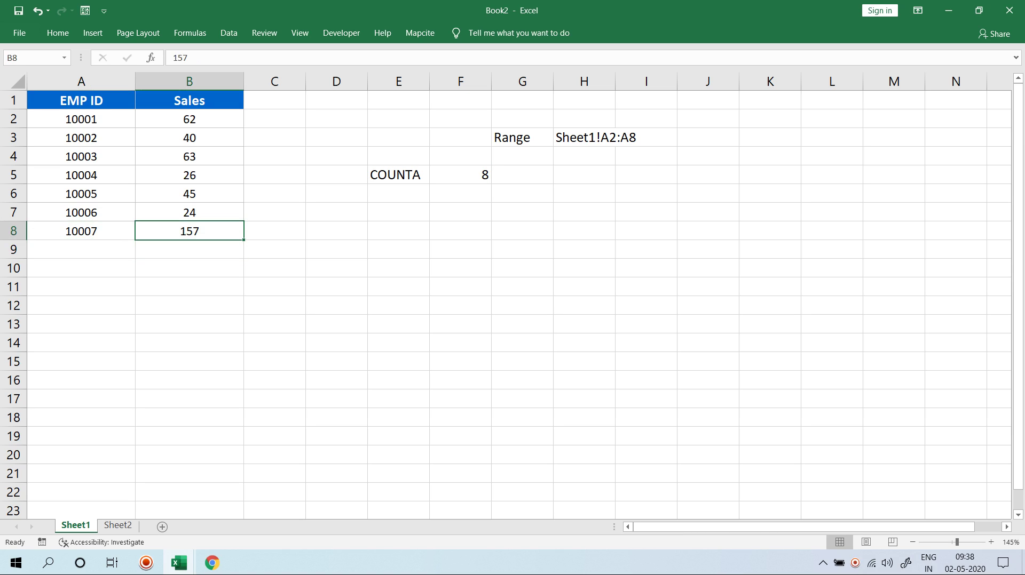
# Copy the range formula from H3 down into H4.
pyautogui.moveTo(584, 137); pyautogui.dragTo(584, 156)
pyautogui.hotkey('ctrl', 'd')
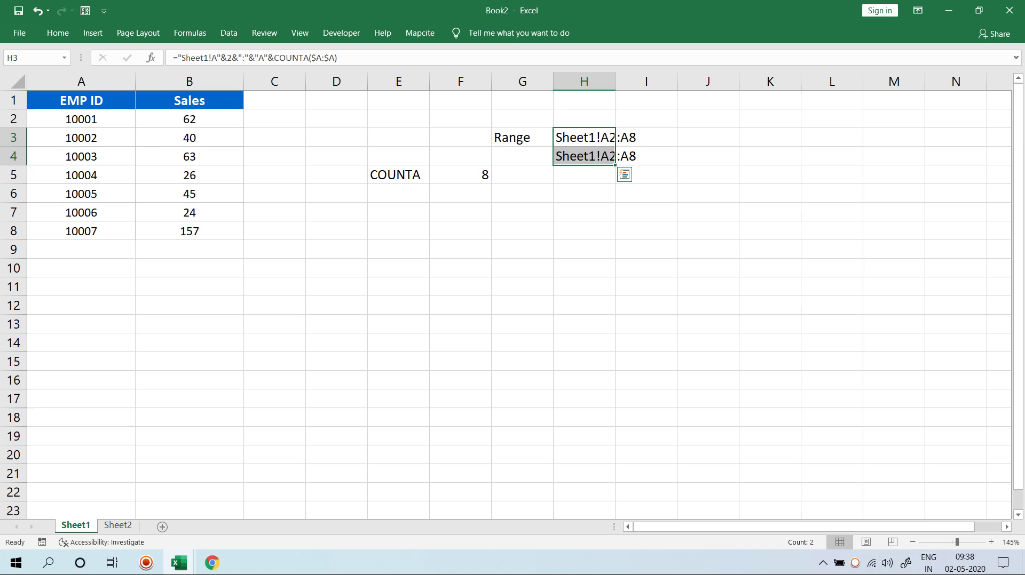
pyautogui.press('F2')
pyautogui.press('Return')
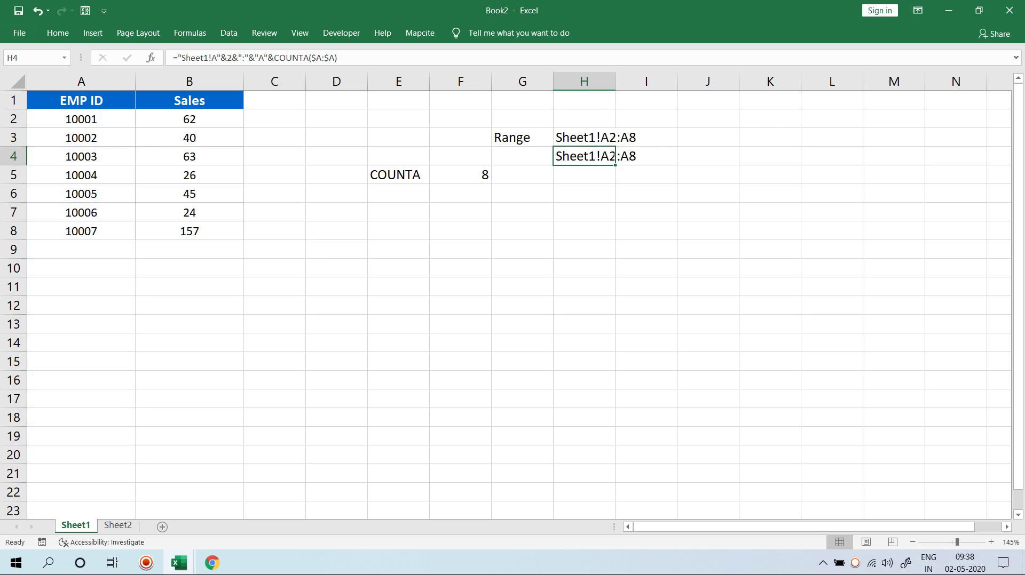
# Change every column A reference in H4 to column B, making the formula ="Sheet1!B"&2&":"&"B"&COUNTA($B:$B).
pyautogui.press('F2')
pyautogui.click(622, 156)
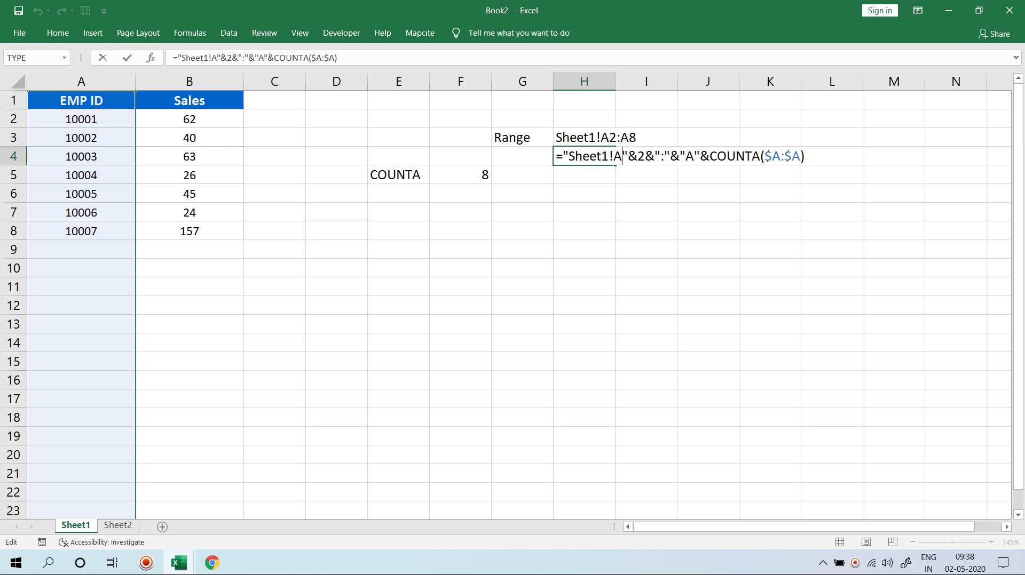
pyautogui.press('BackSpace')
pyautogui.write('B')
pyautogui.click(693, 156)
pyautogui.press('BackSpace')
pyautogui.write('B')
pyautogui.press('Right')
pyautogui.press('Right')
pyautogui.press('Right')
pyautogui.press('Right')
pyautogui.press('Right')
pyautogui.press('Right')
pyautogui.press('Right')
pyautogui.press('Right')
pyautogui.press('Right')
pyautogui.press('Right')
pyautogui.press('Right')
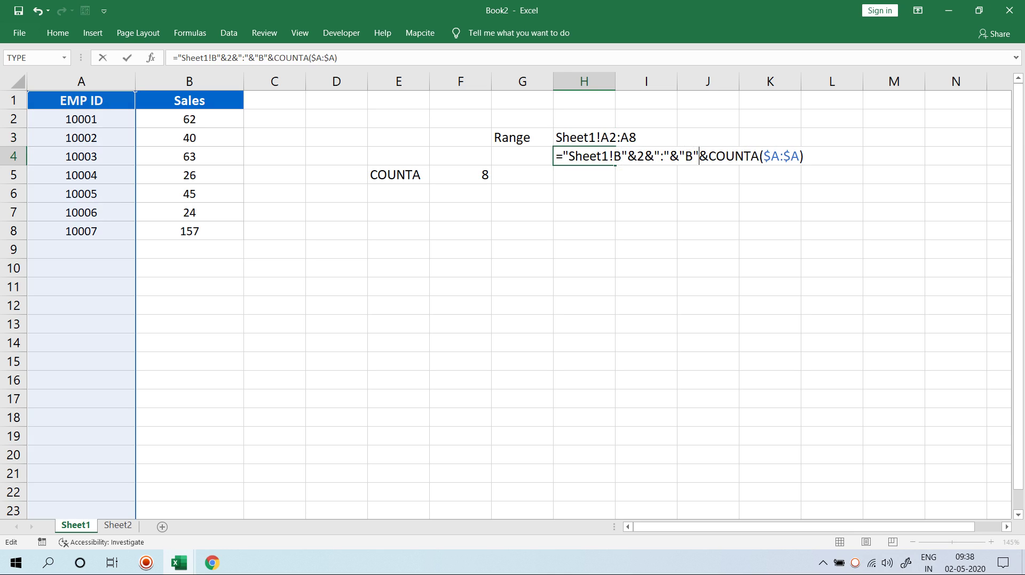
pyautogui.press('BackSpace')
pyautogui.write('B')
pyautogui.press('Right')
pyautogui.press('Right')
pyautogui.press('Right')
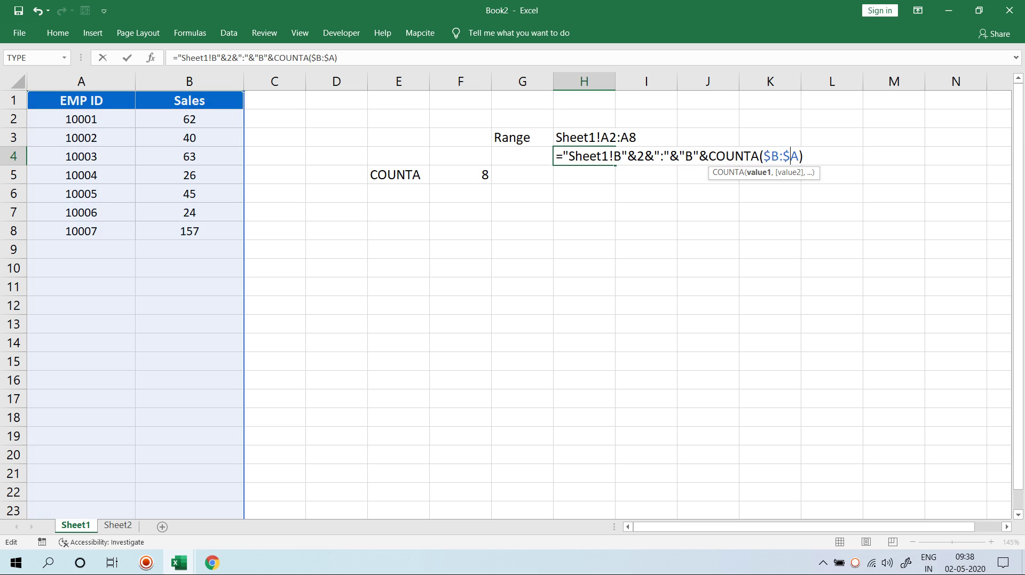
pyautogui.press('BackSpace')
pyautogui.write('B')
pyautogui.press('Return')
# Clear the COUNTA label and its count from cells E5:F5.
pyautogui.press('Left')
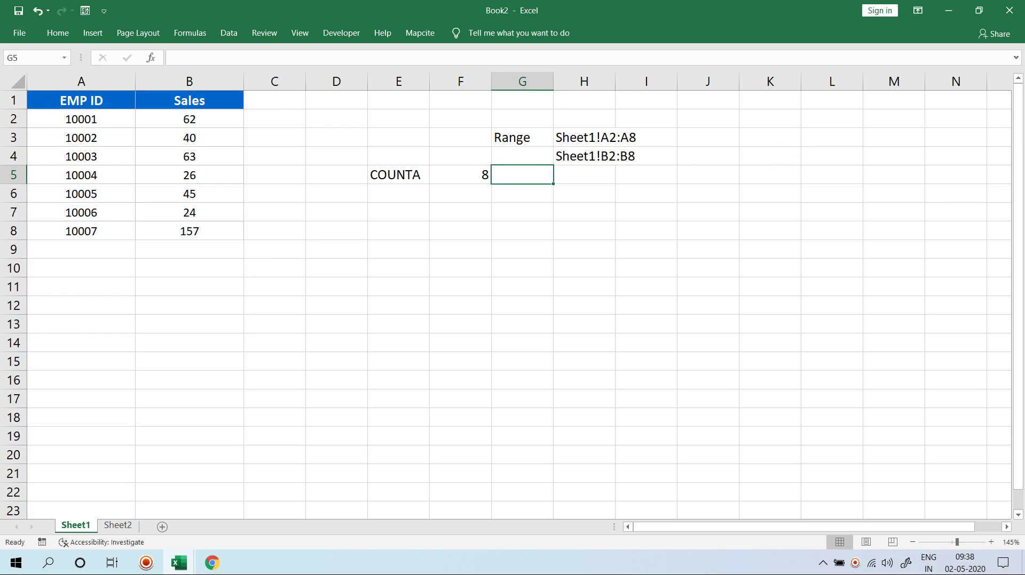
pyautogui.press('Left')
pyautogui.press('Left')
pyautogui.hotkey('shift', 'Right')
pyautogui.press('Delete')
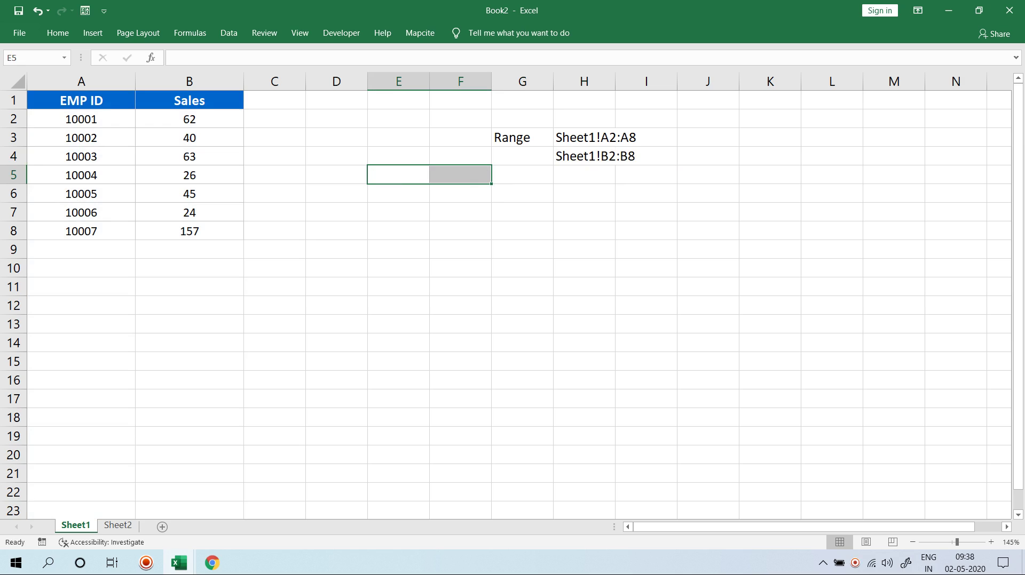
pyautogui.moveTo(584, 138); pyautogui.dragTo(646, 137)
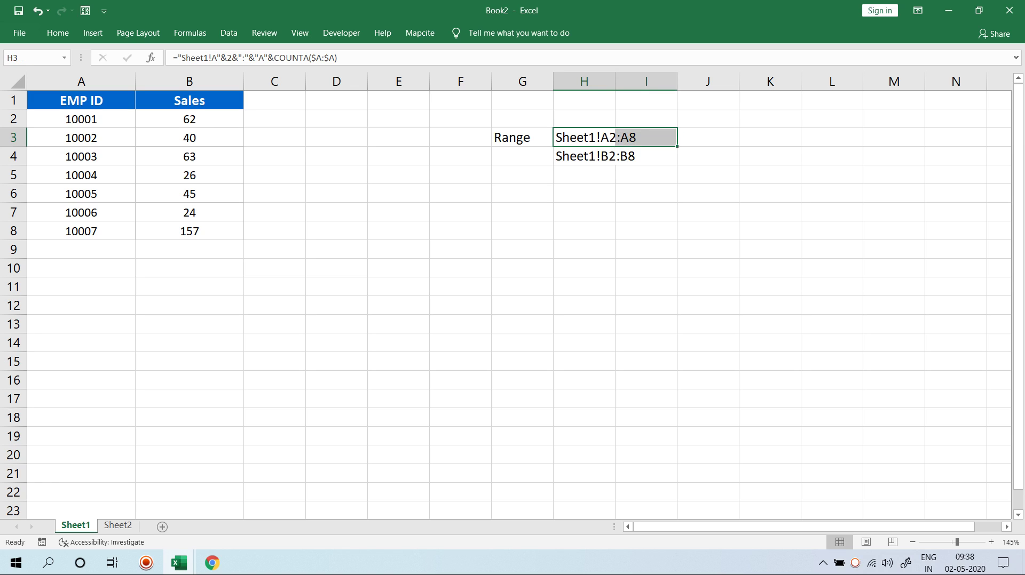
pyautogui.click(398, 175)
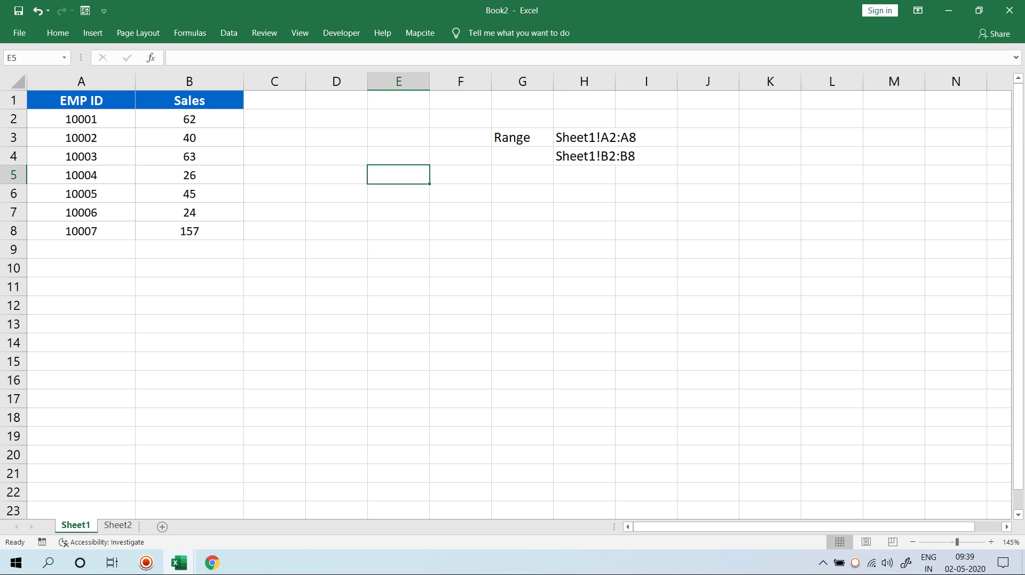
pyautogui.click(584, 137)
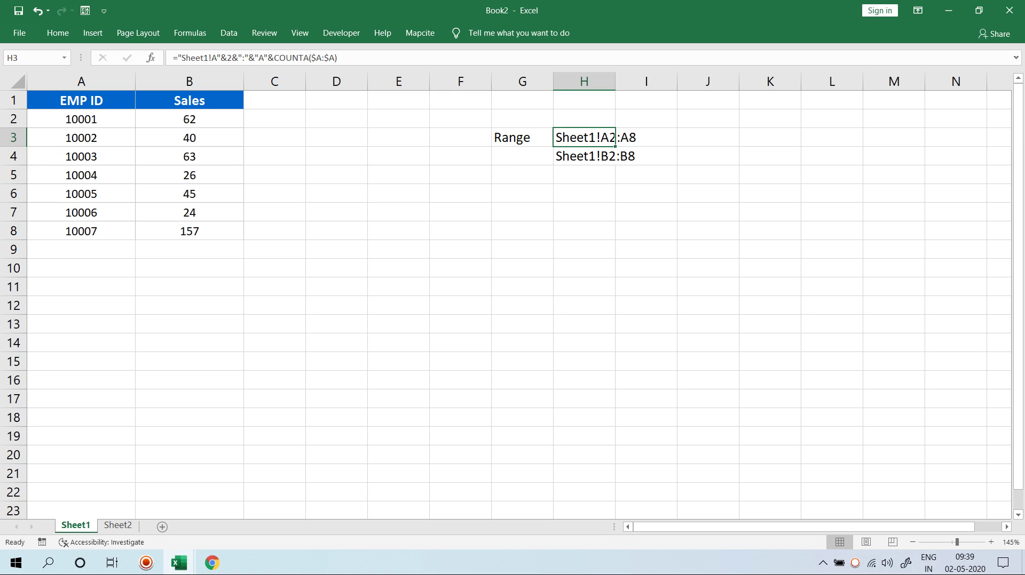
pyautogui.click(708, 137)
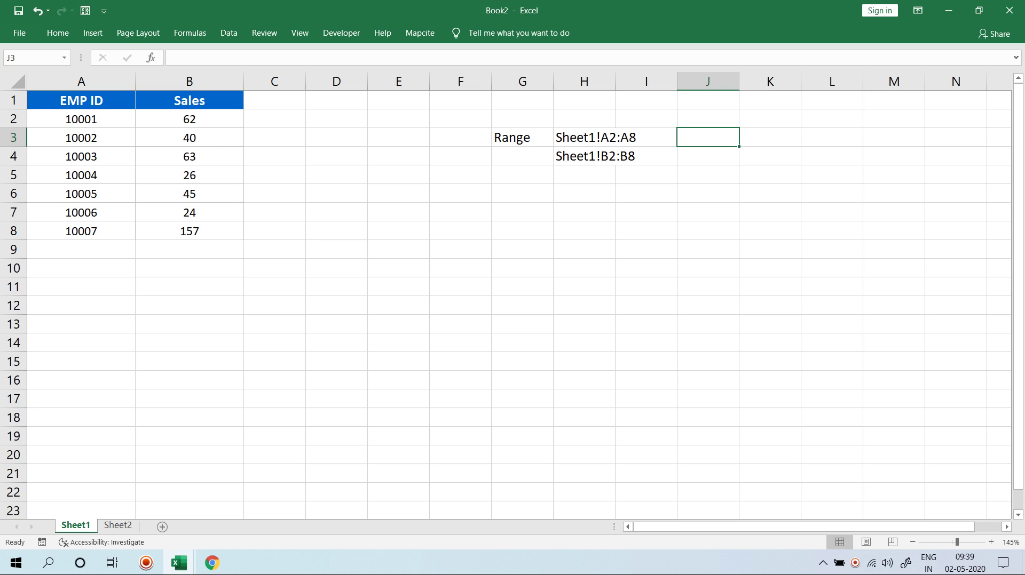
pyautogui.write('=')
pyautogui.press('Escape')
# Wrap H3's reference text in INDIRECT, making the formula =INDIRECT("Sheet1!A"&2&":"&"A"&COUNTA($A:$A)).
pyautogui.click(584, 137)
pyautogui.press('F2')
pyautogui.press('Left')
pyautogui.press('Left')
pyautogui.press('Left')
pyautogui.press('Left')
pyautogui.press('Left')
pyautogui.press('Left')
pyautogui.press('Left')
pyautogui.press('Left')
pyautogui.press('Left')
pyautogui.press('Left')
pyautogui.press('Left')
pyautogui.press('Left')
pyautogui.press('Left')
pyautogui.press('Left')
pyautogui.press('Left')
pyautogui.press('Left')
pyautogui.press('Left')
pyautogui.press('Left')
pyautogui.press('Left')
pyautogui.press('Left')
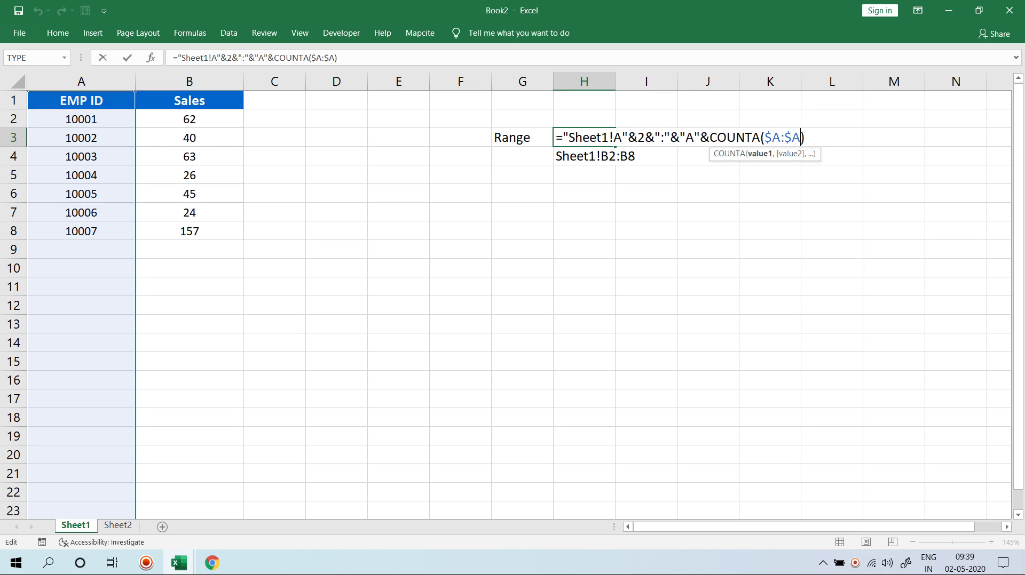
pyautogui.press('Left')
pyautogui.press('Left')
pyautogui.press('Left')
pyautogui.press('Left')
pyautogui.press('Left')
pyautogui.press('Left')
pyautogui.press('Left')
pyautogui.press('Left')
pyautogui.press('Left')
pyautogui.press('Left')
pyautogui.press('Left')
pyautogui.press('Left')
pyautogui.press('Left')
pyautogui.press('Right')
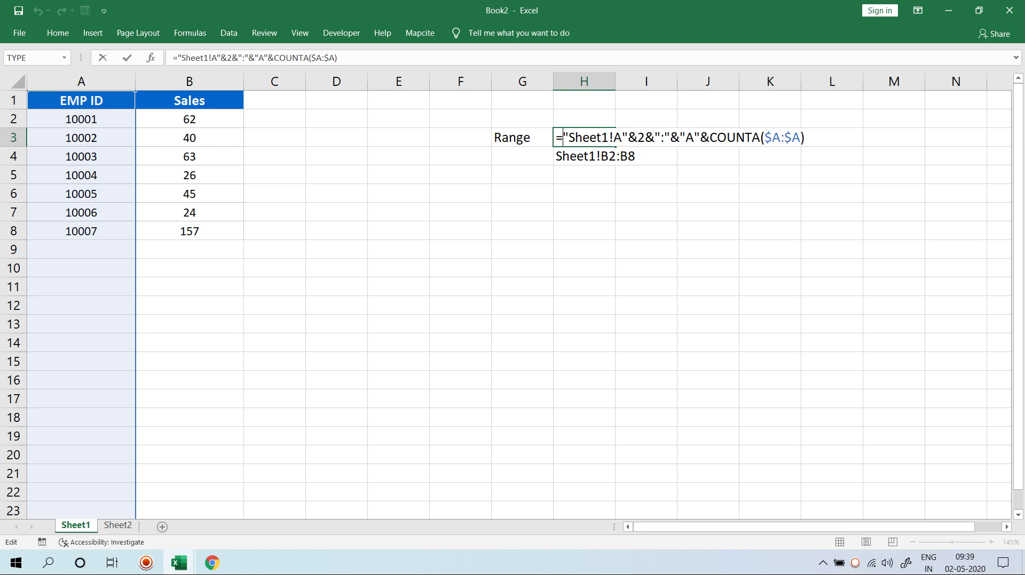
pyautogui.write('IND')
pyautogui.press('Down')
pyautogui.press('Tab')
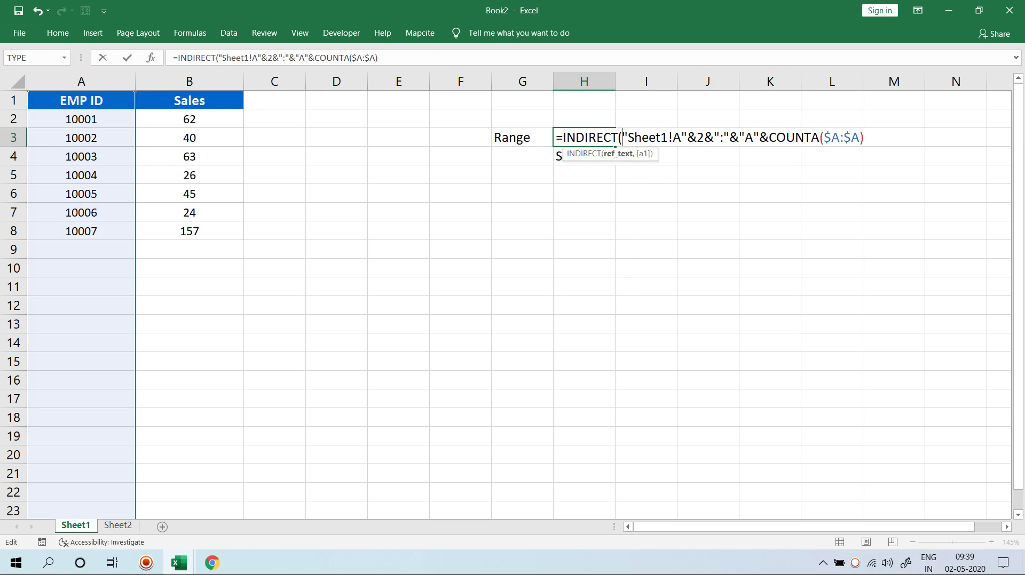
pyautogui.press('Return')
pyautogui.press('Return')
# Wrap H4's reference text in INDIRECT, making the formula =INDIRECT("Sheet1!B"&2&":"&"B"&COUNTA($B:$B)).
pyautogui.press('F2')
pyautogui.press('Left')
pyautogui.press('Left')
pyautogui.press('Left')
pyautogui.press('Left')
pyautogui.press('Left')
pyautogui.press('Left')
pyautogui.press('Left')
pyautogui.press('Left')
pyautogui.press('Left')
pyautogui.press('Left')
pyautogui.press('Left')
pyautogui.press('Left')
pyautogui.press('Left')
pyautogui.press('Left')
pyautogui.press('Left')
pyautogui.press('Left')
pyautogui.press('Left')
pyautogui.press('Left')
pyautogui.press('Left')
pyautogui.press('Left')
pyautogui.press('Left')
pyautogui.press('Left')
pyautogui.press('Left')
pyautogui.press('Left')
pyautogui.press('Left')
pyautogui.press('Left')
pyautogui.press('Left')
pyautogui.press('Left')
pyautogui.press('Left')
pyautogui.press('Left')
pyautogui.press('Left')
pyautogui.press('Left')
pyautogui.press('Left')
pyautogui.press('Left')
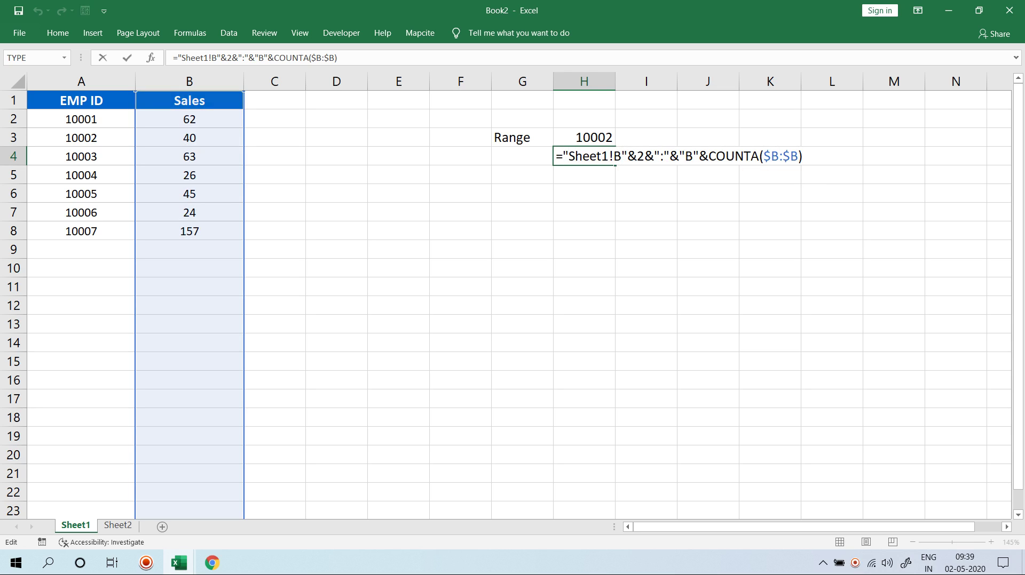
pyautogui.write('INDIRECT(')
pyautogui.press('Return')
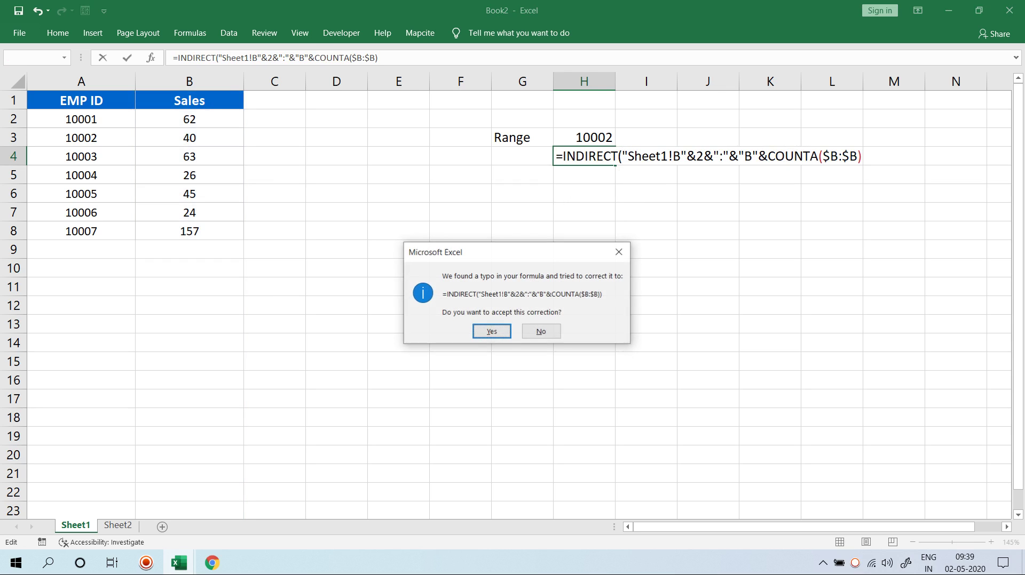
pyautogui.press('Return')
pyautogui.press('Up')
pyautogui.press('Up')
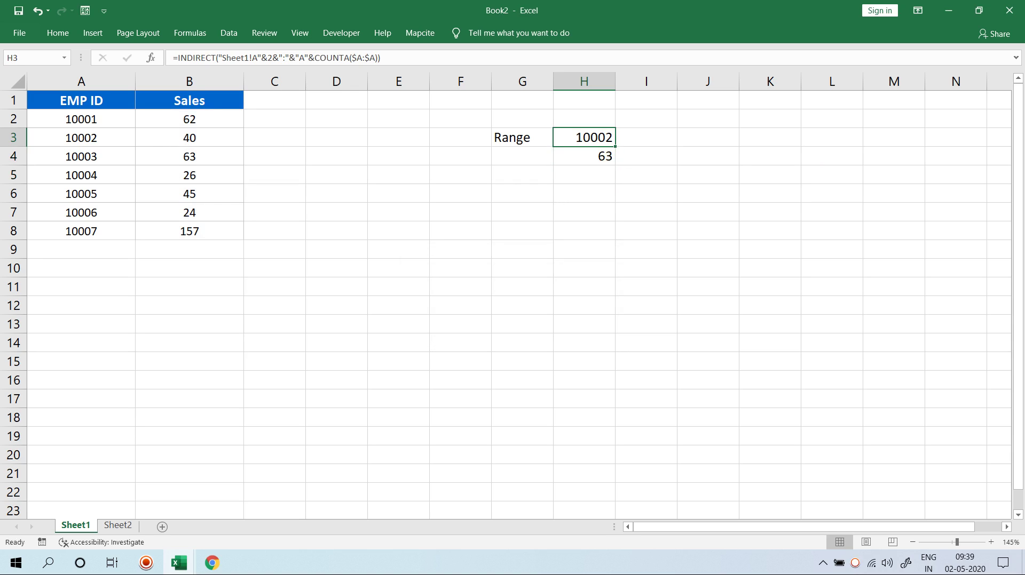
# Copy the full text of the INDIRECT formula in H3 without changing the cell.
pyautogui.press('Left')
pyautogui.press('Left')
pyautogui.press('Right')
pyautogui.press('Right')
pyautogui.press('F2')
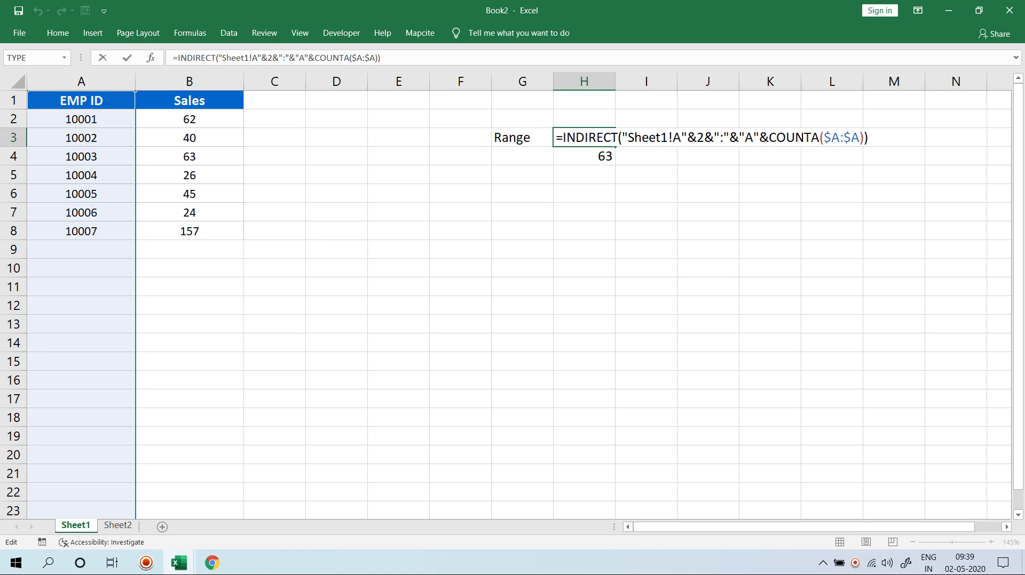
pyautogui.hotkey('ctrl', 'Return')
pyautogui.press('F2')
pyautogui.hotkey('shift', 'Home')
pyautogui.hotkey('ctrl', 'c')
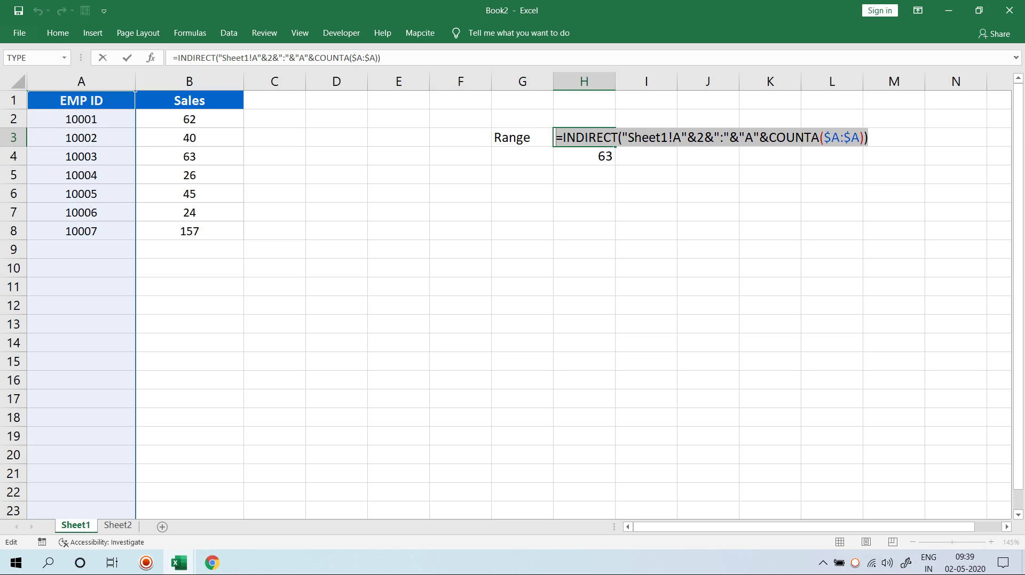
pyautogui.press('Escape')
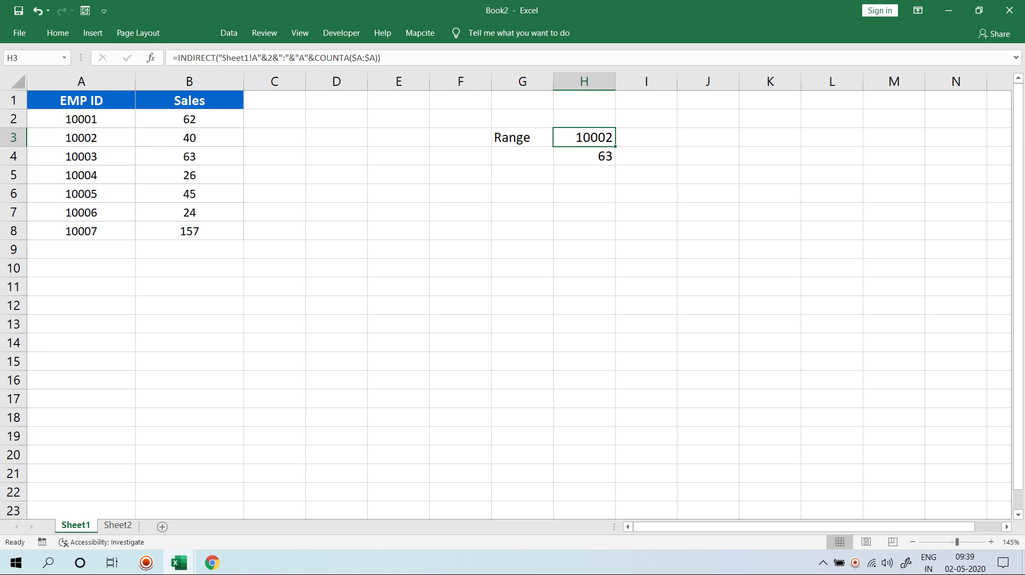
# Define the workbook-scope name EMP_ID, referring to =INDIRECT("Sheet1!A"&2&":"&"A"&COUNTA($A:$A)).
pyautogui.click(189, 32)
pyautogui.click(371, 69)
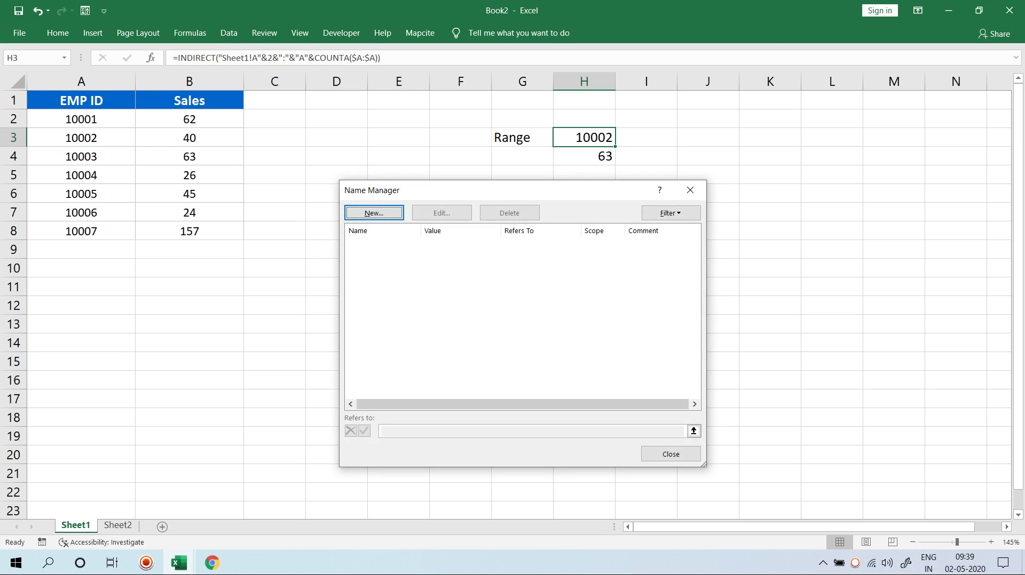
pyautogui.press('Return')
pyautogui.write('EMP_ID')
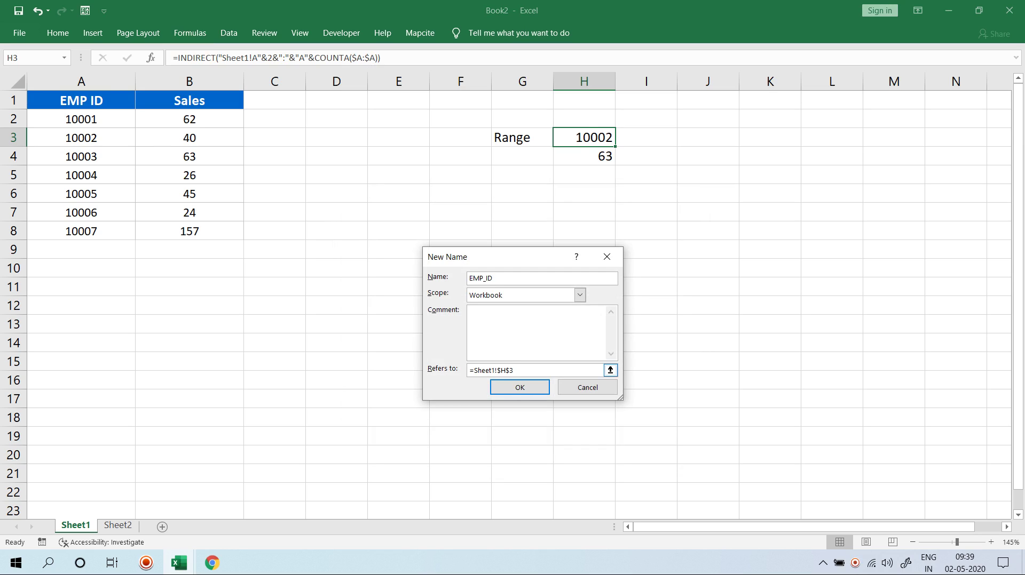
pyautogui.press('Tab')
pyautogui.press('Tab')
pyautogui.press('Tab')
pyautogui.hotkey('ctrl', 'v')
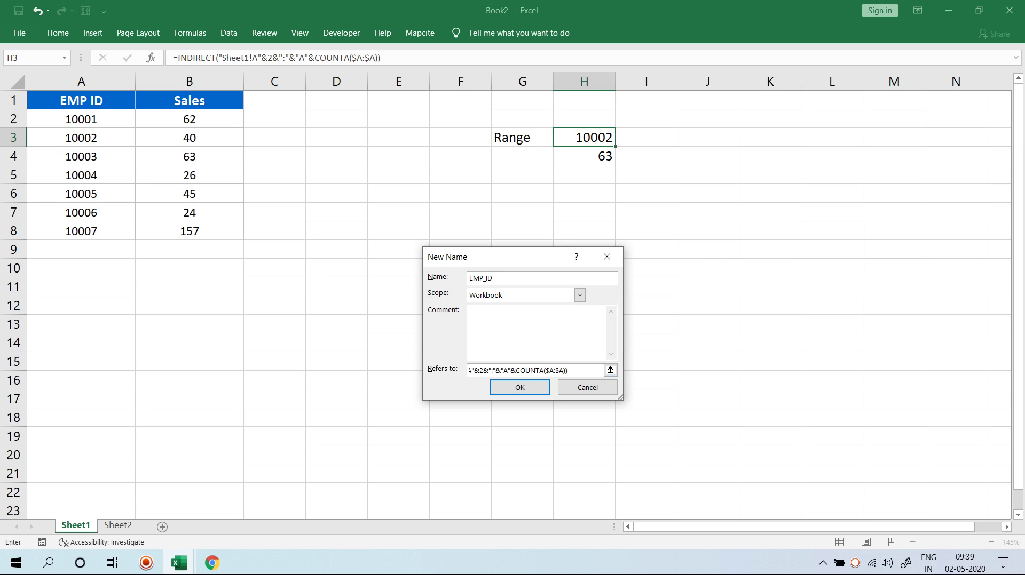
pyautogui.press('Return')
pyautogui.hotkey('ctrl', 'F3')
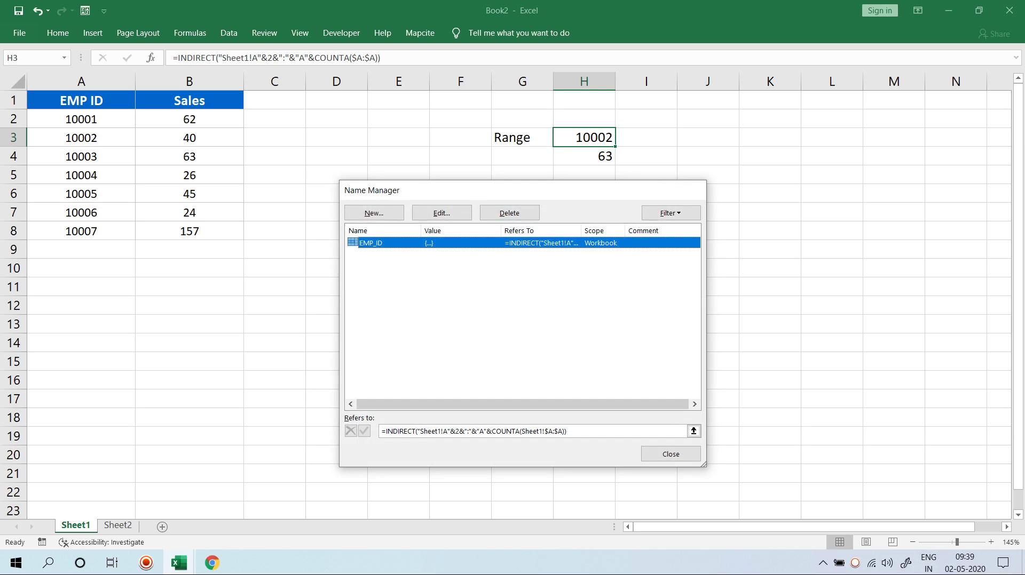
pyautogui.press('Escape')
# Copy the full text of the INDIRECT formula in H4 without changing the cell.
pyautogui.press('Down')
pyautogui.press('F2')
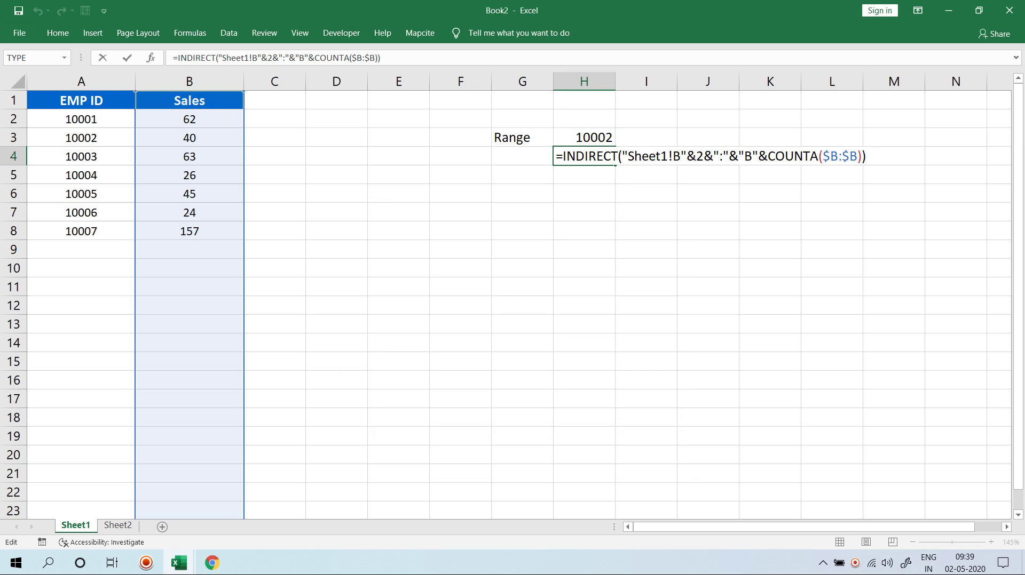
pyautogui.hotkey('shift', 'Home')
pyautogui.hotkey('ctrl', 'c')
pyautogui.press('Escape')
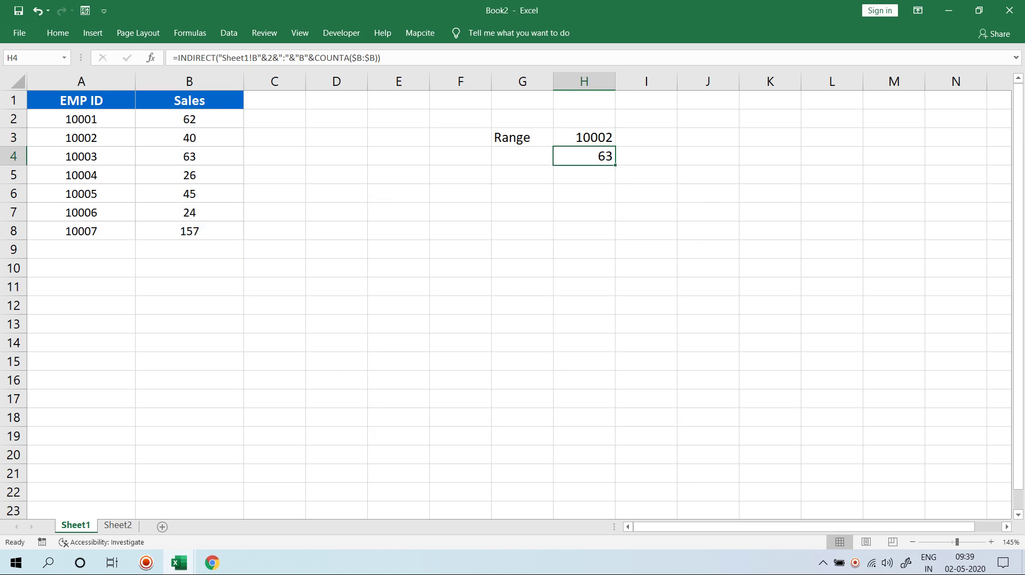
# Define the workbook-scope name EMP_SALE, referring to =INDIRECT("Sheet1!B"&2&":"&"B"&COUNTA($B:$B)).
pyautogui.click(189, 32)
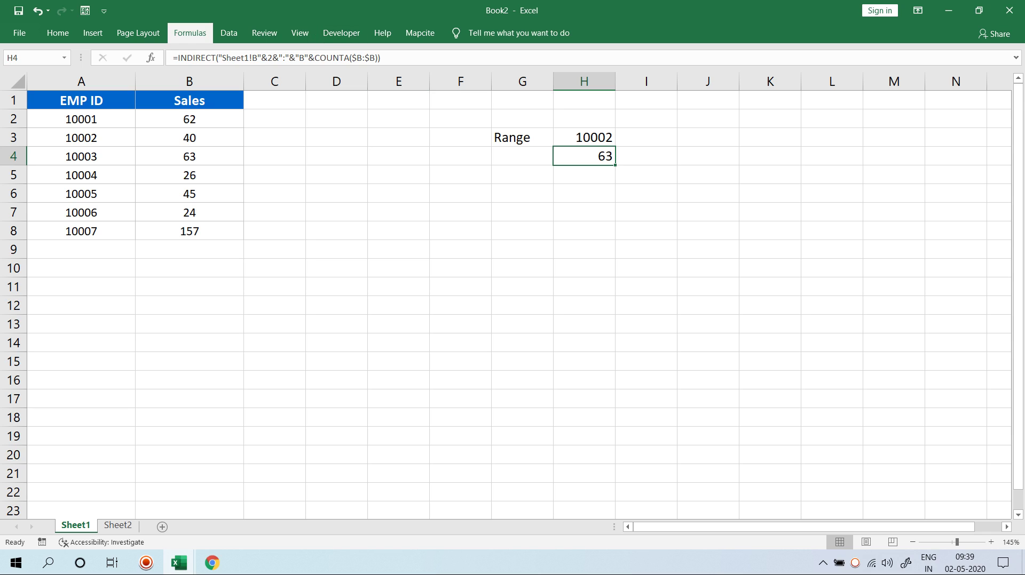
pyautogui.click(371, 69)
pyautogui.hotkey('alt', 'n')
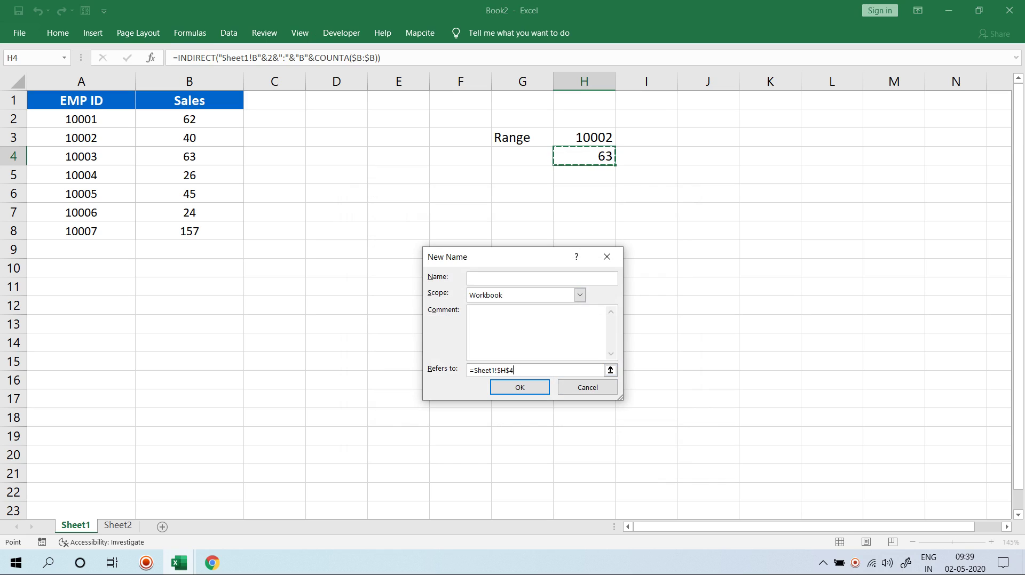
pyautogui.write('EMP_SALE')
pyautogui.press('Tab')
pyautogui.press('Tab')
pyautogui.press('Tab')
pyautogui.hotkey('ctrl', 'v')
pyautogui.press('Return')
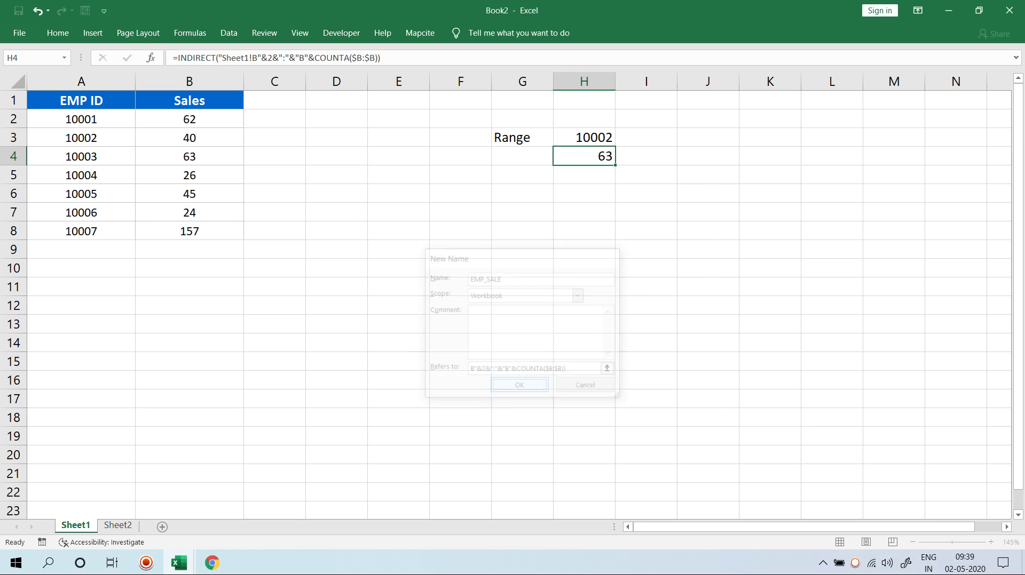
pyautogui.press('Escape')
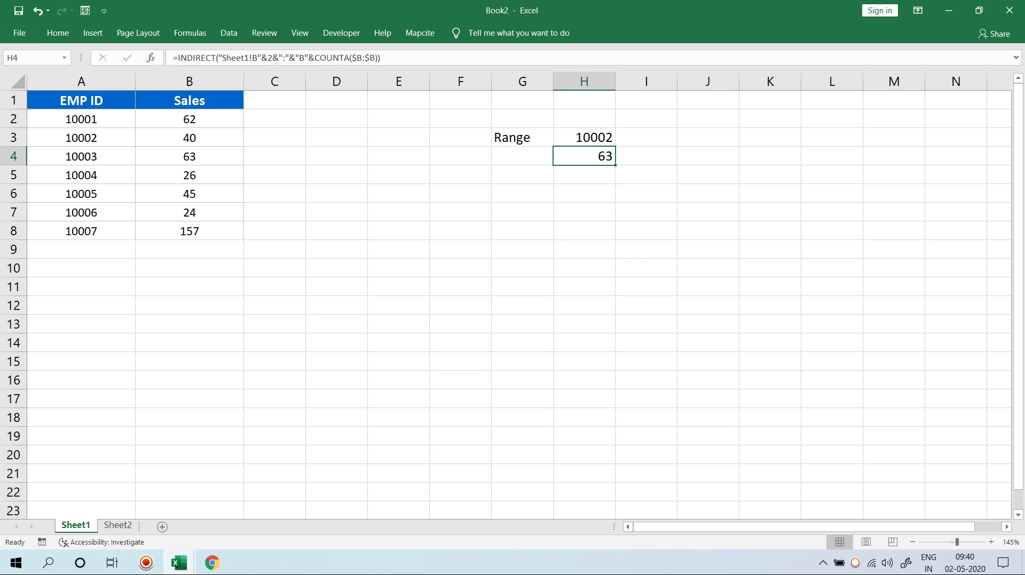
# Clear the helper cells G3:H4 and insert a blank 2-D clustered column chart on Sheet1.
pyautogui.moveTo(522, 138); pyautogui.dragTo(584, 156)
pyautogui.press('Delete')
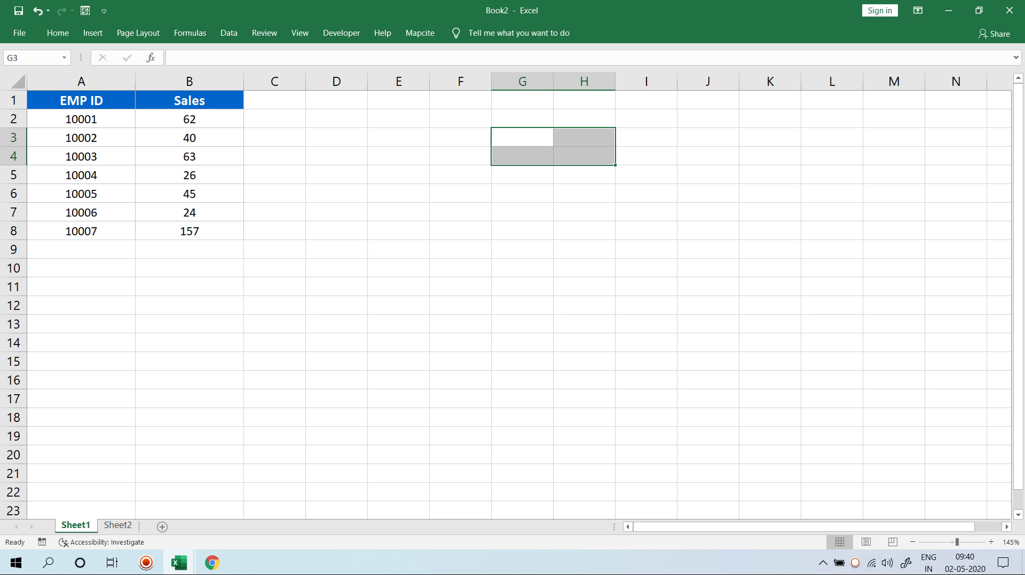
pyautogui.click(92, 33)
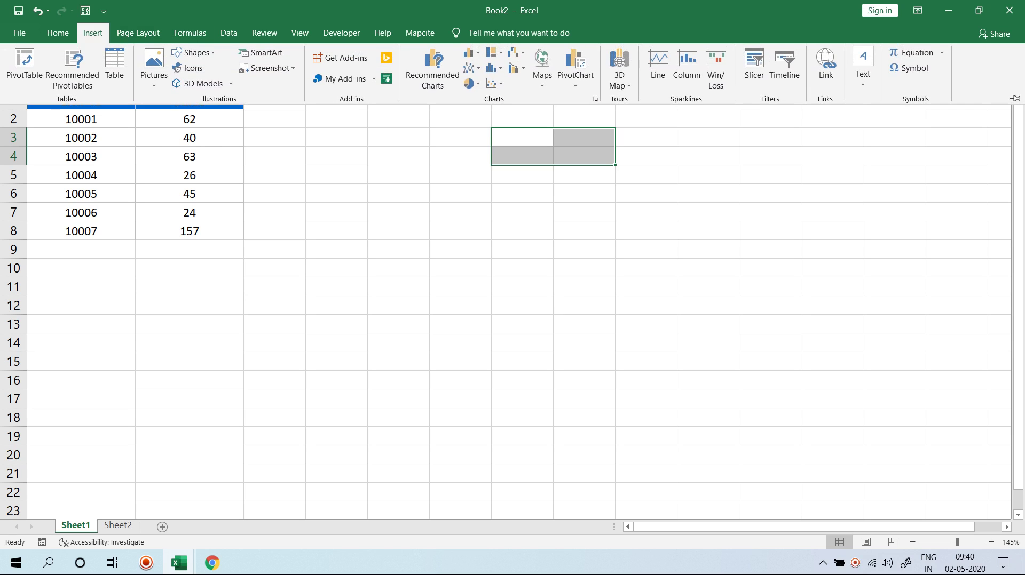
pyautogui.click(468, 53)
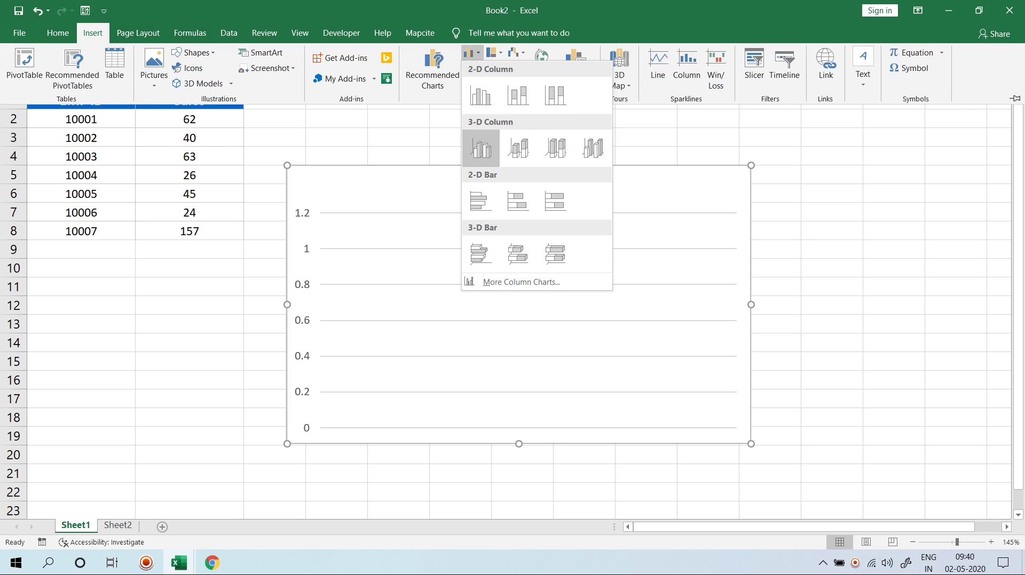
pyautogui.click(481, 149)
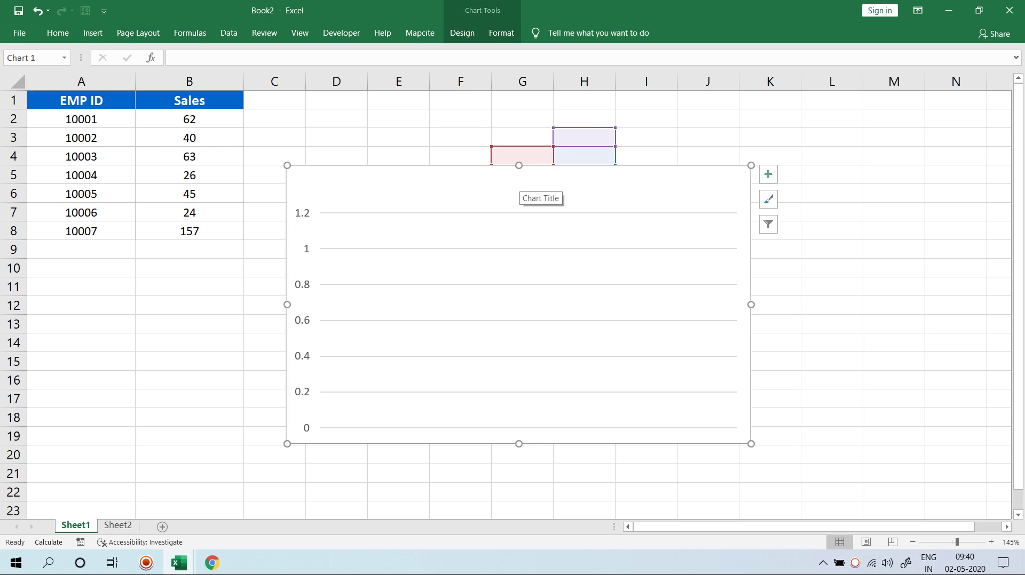
# Set the sales value for employee 10007 in B8 to 54.
pyautogui.click(303, 285)
pyautogui.click(189, 212)
pyautogui.click(190, 232)
pyautogui.write('54')
pyautogui.press('Return')
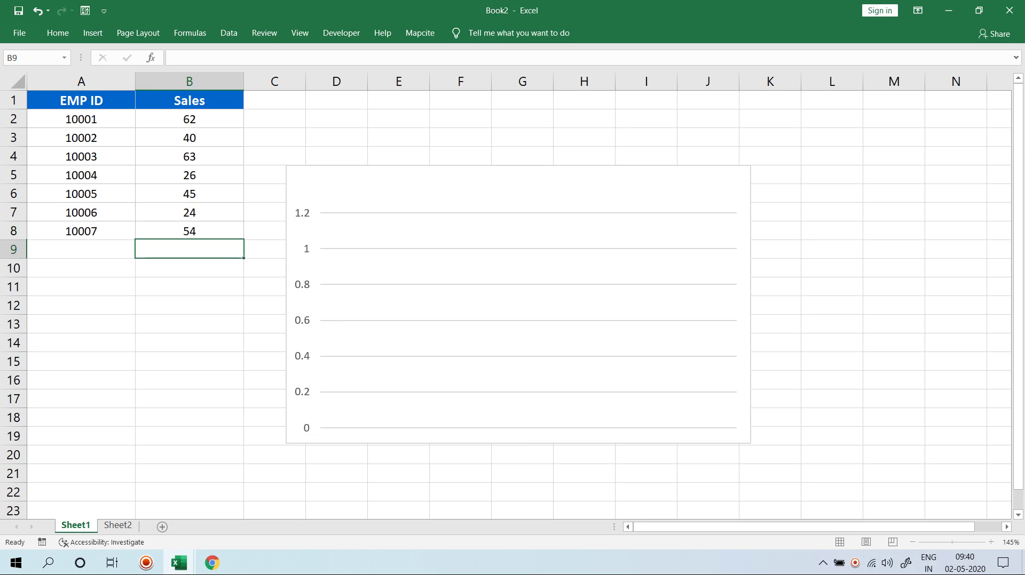
# Open the chart's data source settings and remove the blank series.
pyautogui.click(394, 206)
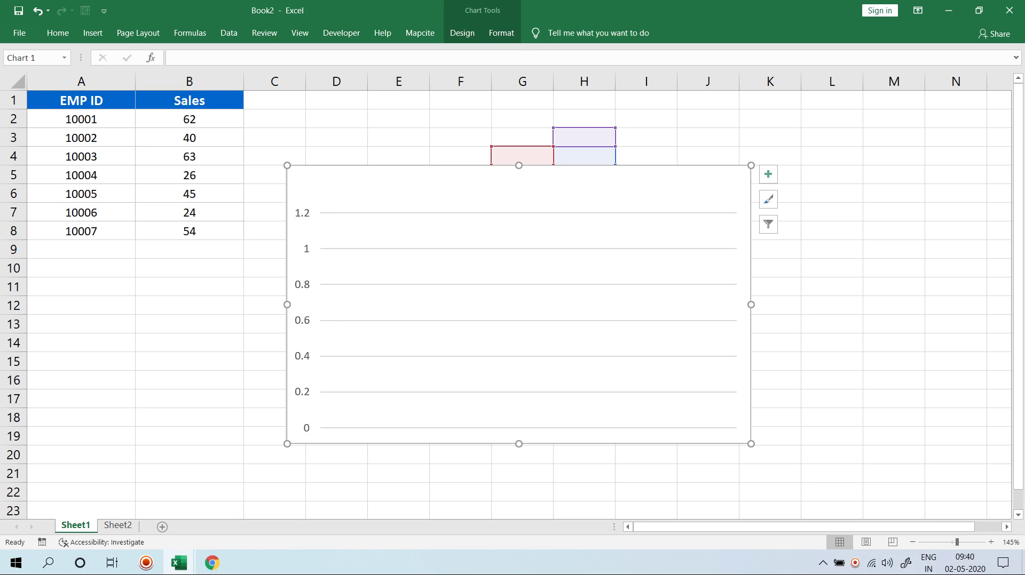
pyautogui.rightClick(394, 207)
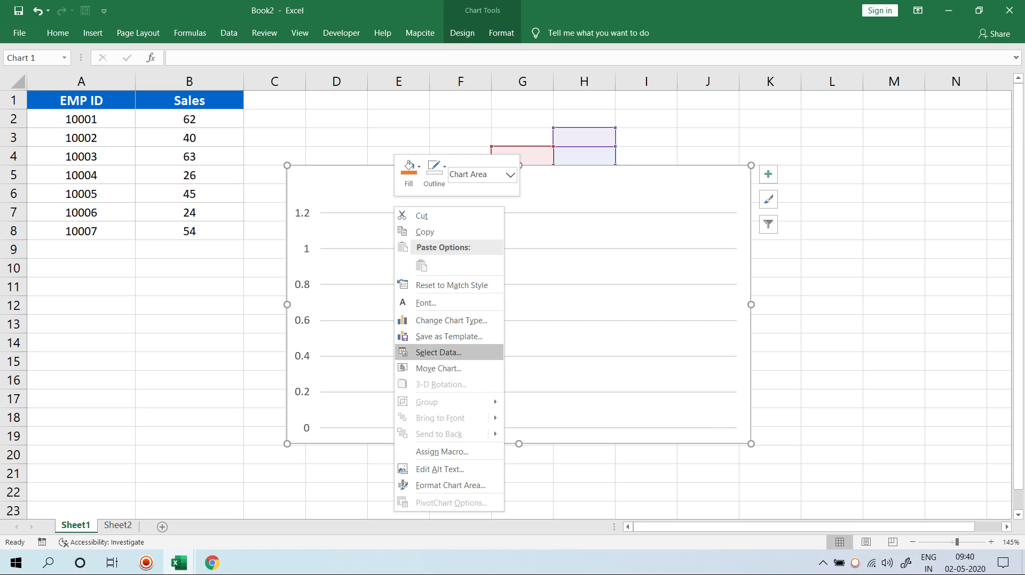
pyautogui.click(411, 352)
pyautogui.click(396, 362)
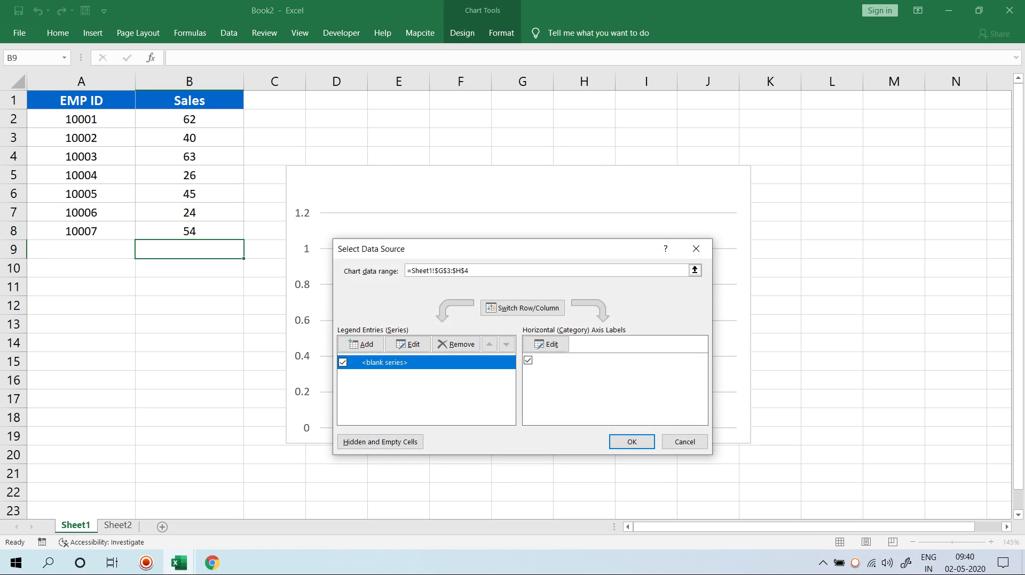
pyautogui.click(457, 345)
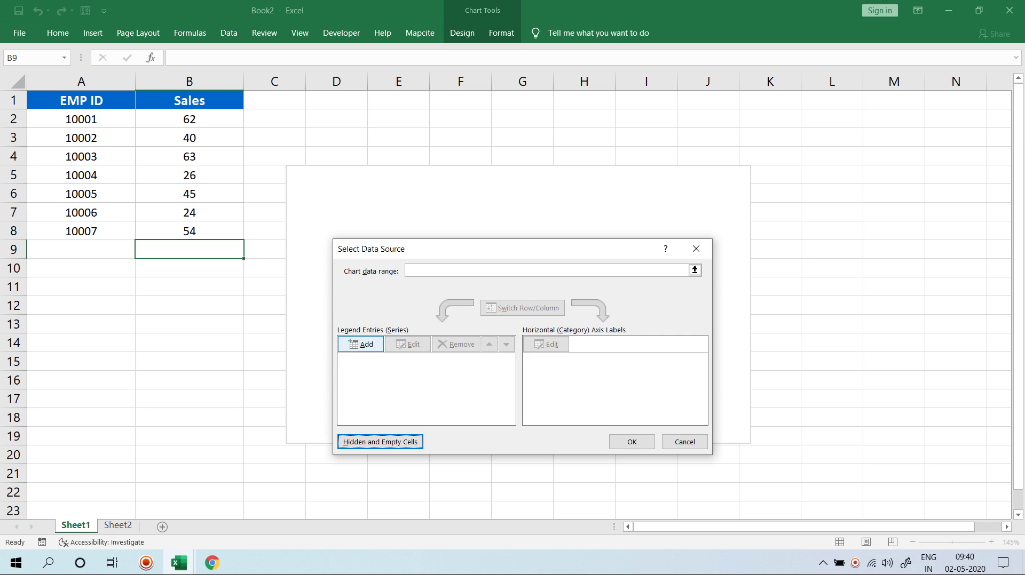
# Add a chart series that takes its name from Sheet1!$B$1 and its values from =Sheet1!EMP_SALE.
pyautogui.click(361, 344)
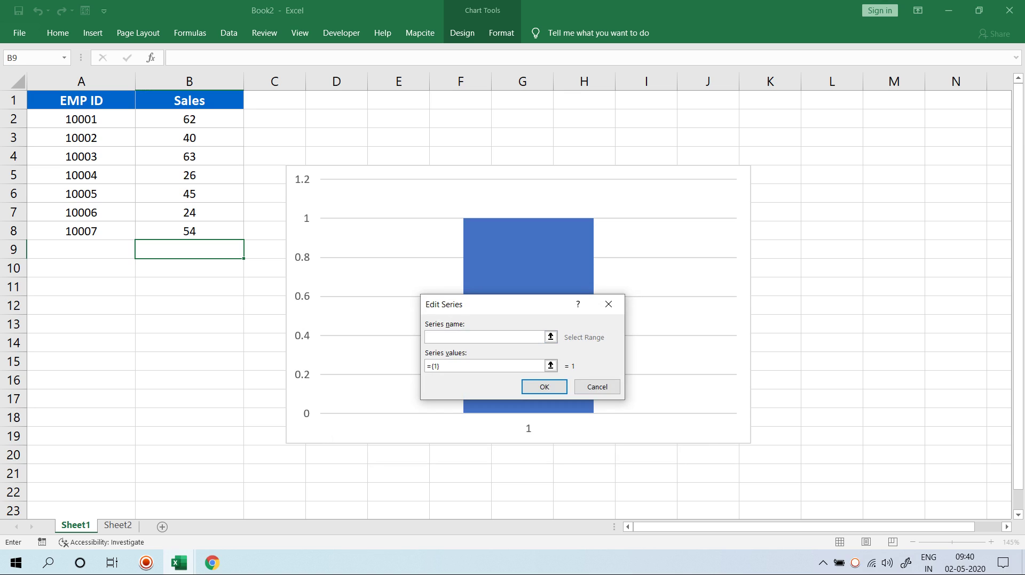
pyautogui.click(189, 100)
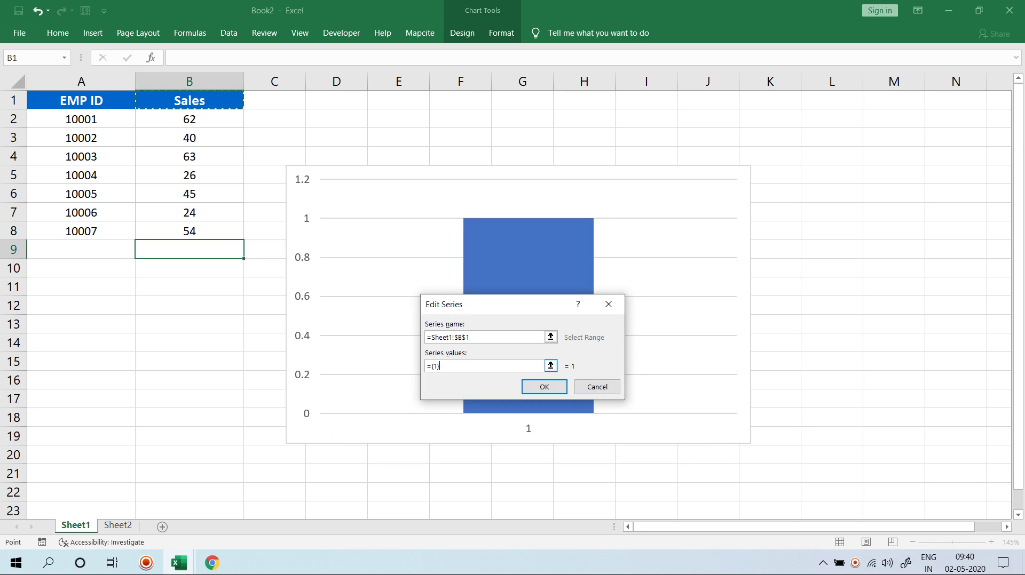
pyautogui.click(440, 366)
pyautogui.press('BackSpace')
pyautogui.press('BackSpace')
pyautogui.press('BackSpace')
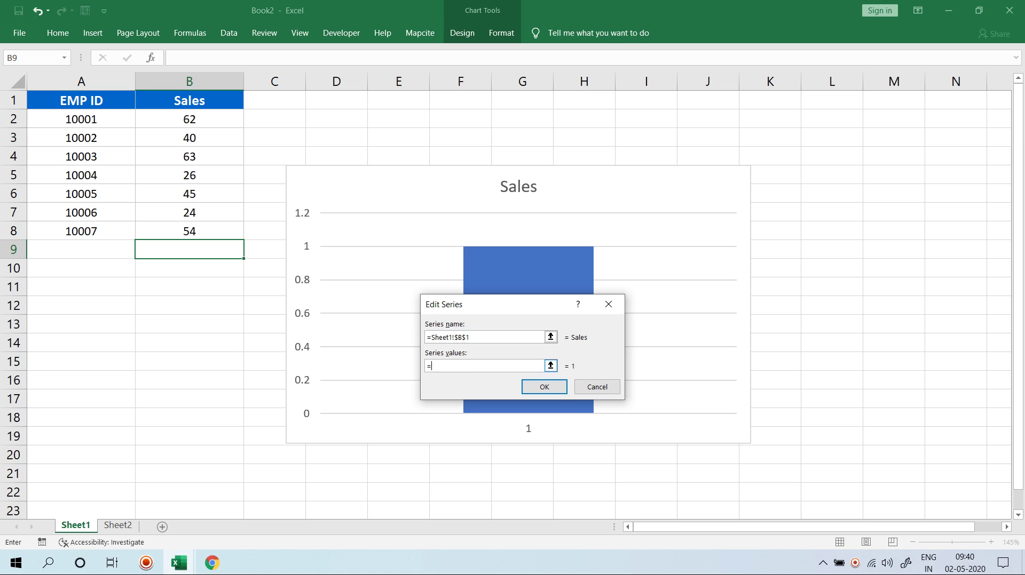
pyautogui.click(189, 343)
pyautogui.press('BackSpace')
pyautogui.press('BackSpace')
pyautogui.press('BackSpace')
pyautogui.press('BackSpace')
pyautogui.press('BackSpace')
pyautogui.press('F3')
pyautogui.press('Down')
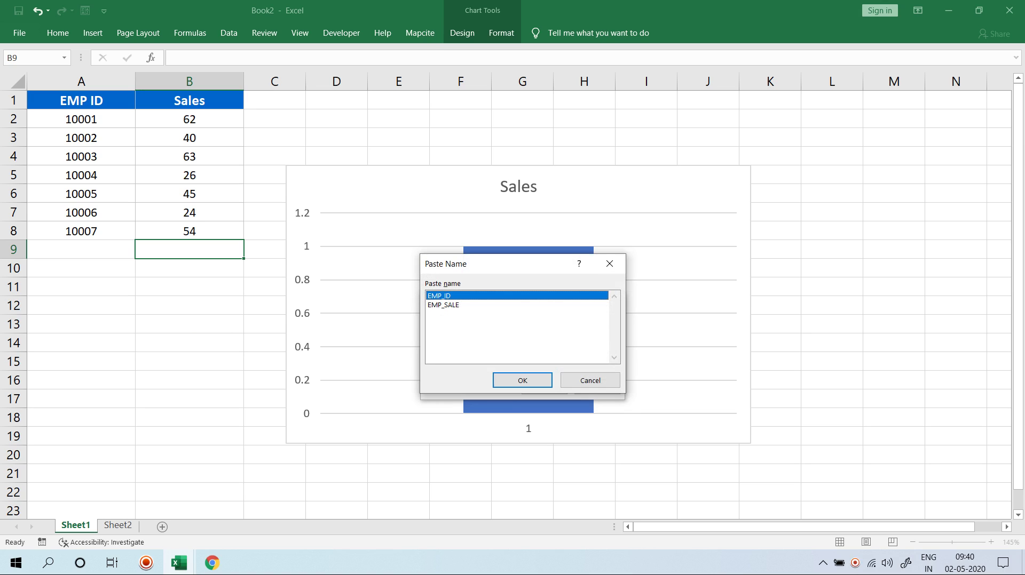
pyautogui.press('Down')
pyautogui.press('Return')
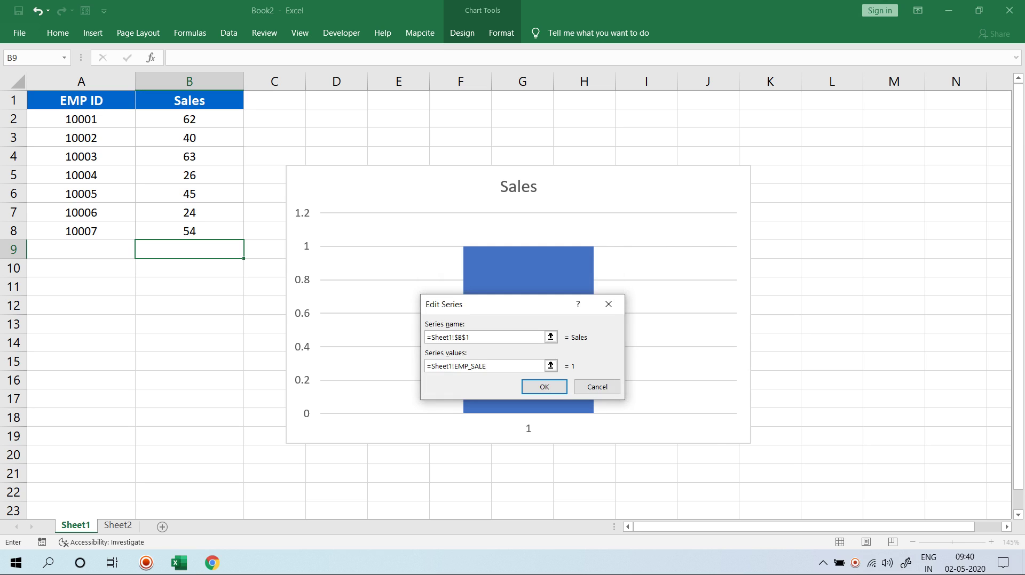
pyautogui.press('Return')
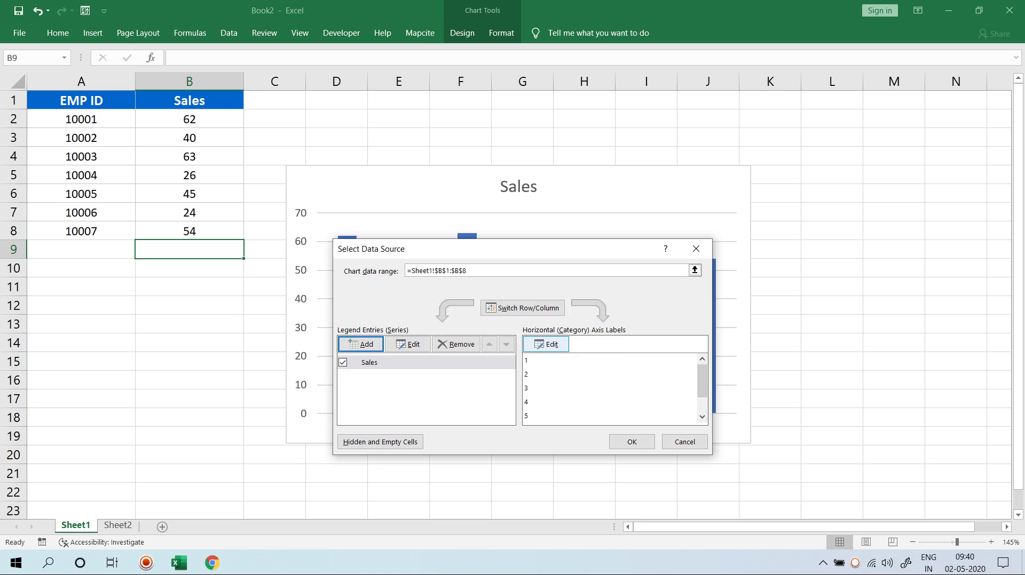
# Set the chart's horizontal axis labels to the named range EMP_ID on Sheet1 and apply the data source.
pyautogui.click(546, 345)
pyautogui.click(398, 119)
pyautogui.press('BackSpace')
pyautogui.press('BackSpace')
pyautogui.press('BackSpace')
pyautogui.press('BackSpace')
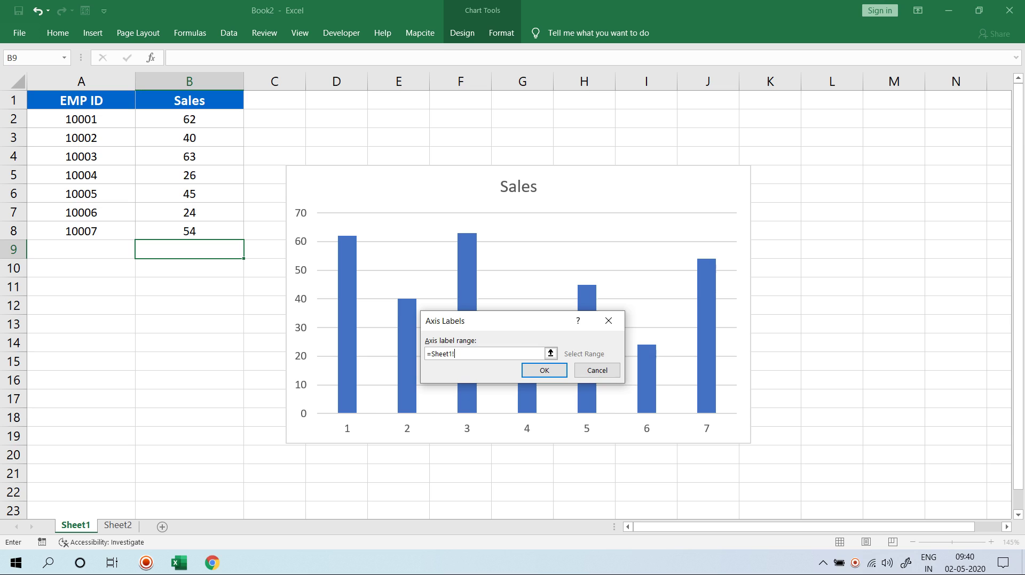
pyautogui.press('F3')
pyautogui.press('Down')
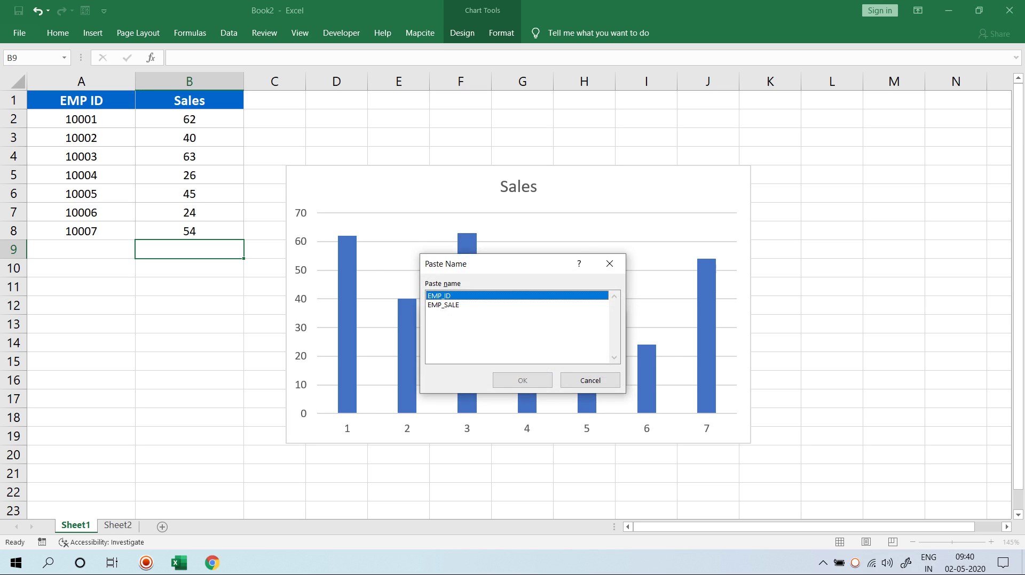
pyautogui.press('Return')
pyautogui.press('Return')
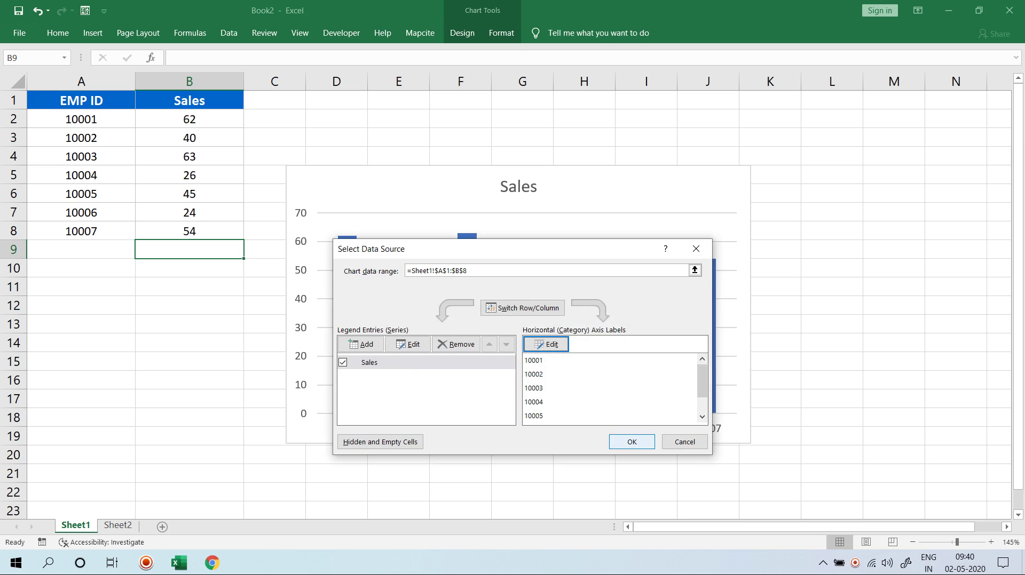
pyautogui.click(631, 441)
pyautogui.click(831, 324)
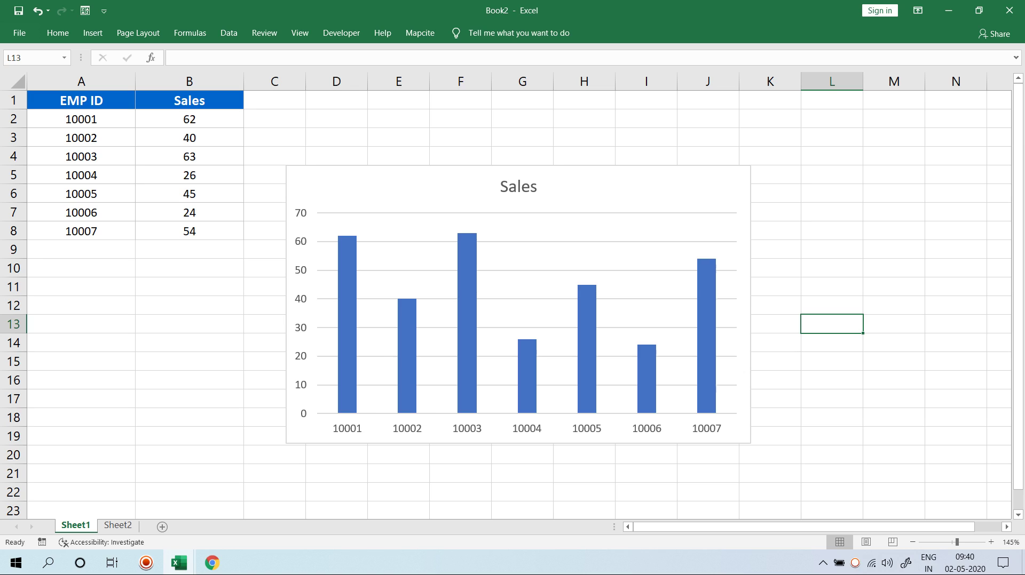
# Clear the contents of cells A8:B9 to test how the chart responds to fewer rows.
pyautogui.moveTo(81, 232); pyautogui.dragTo(190, 249)
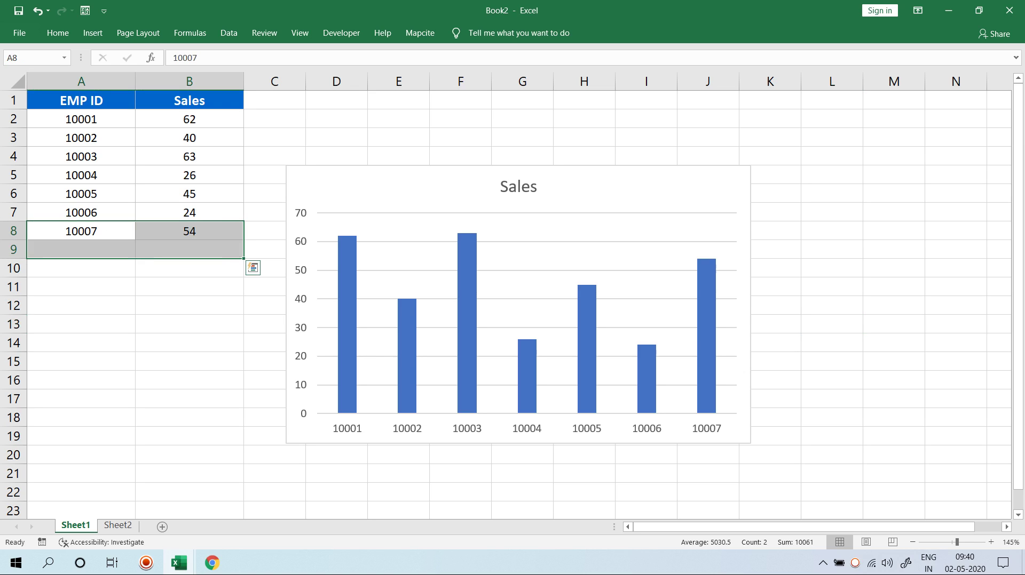
pyautogui.press('Delete')
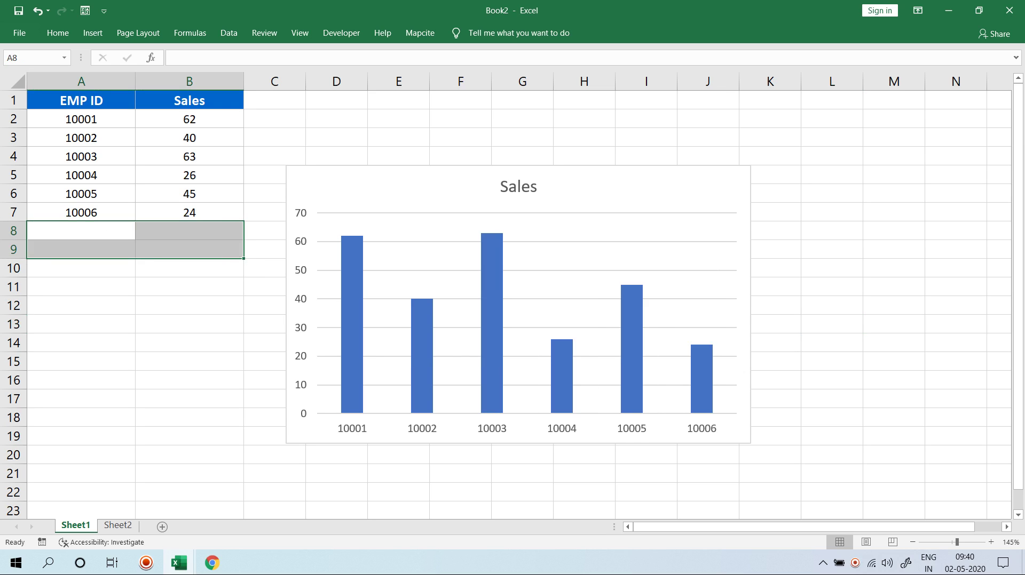
pyautogui.moveTo(700, 364)
# Enter the employee IDs 10007 in A8 and 10008 in A9.
pyautogui.click(82, 231)
pyautogui.doubleClick(81, 231)
pyautogui.write('10007')
pyautogui.press('Return')
pyautogui.write('10008')
pyautogui.press('Return')
pyautogui.click(81, 231)
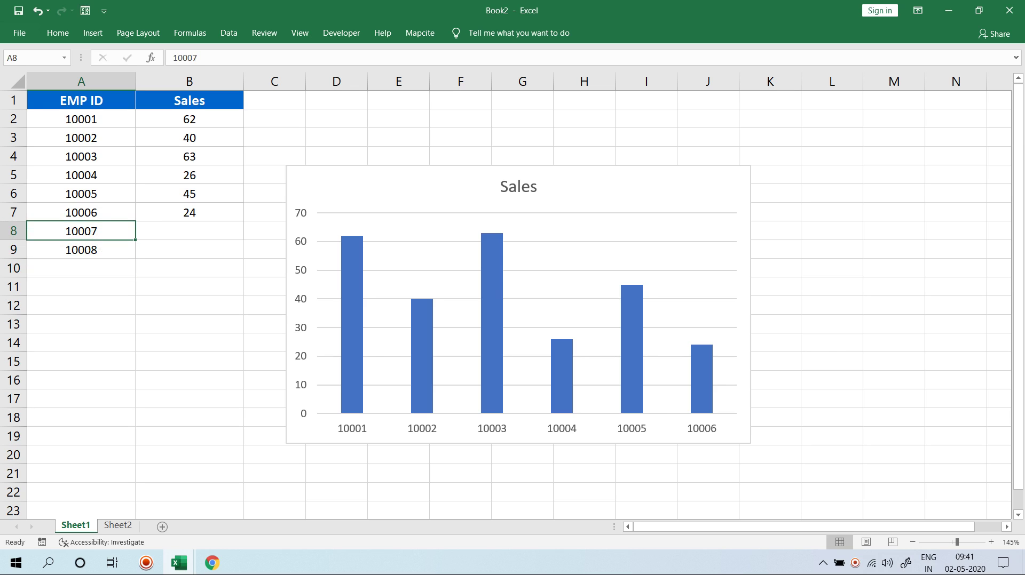
# Enter the sales values 50 in B8 and 40 in B9.
pyautogui.click(189, 231)
pyautogui.write('50')
pyautogui.press('Return')
pyautogui.write('40')
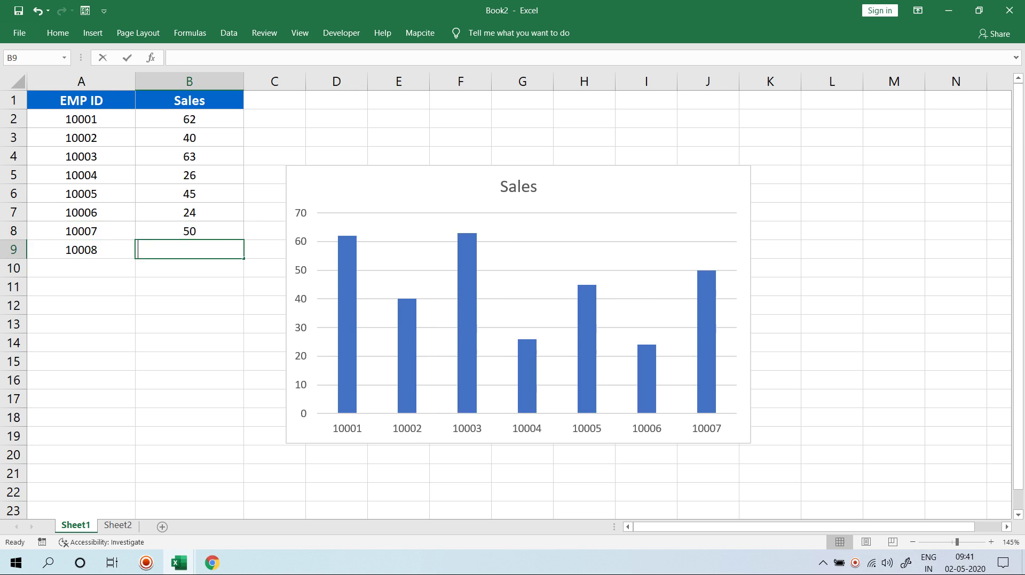
pyautogui.press('Return')
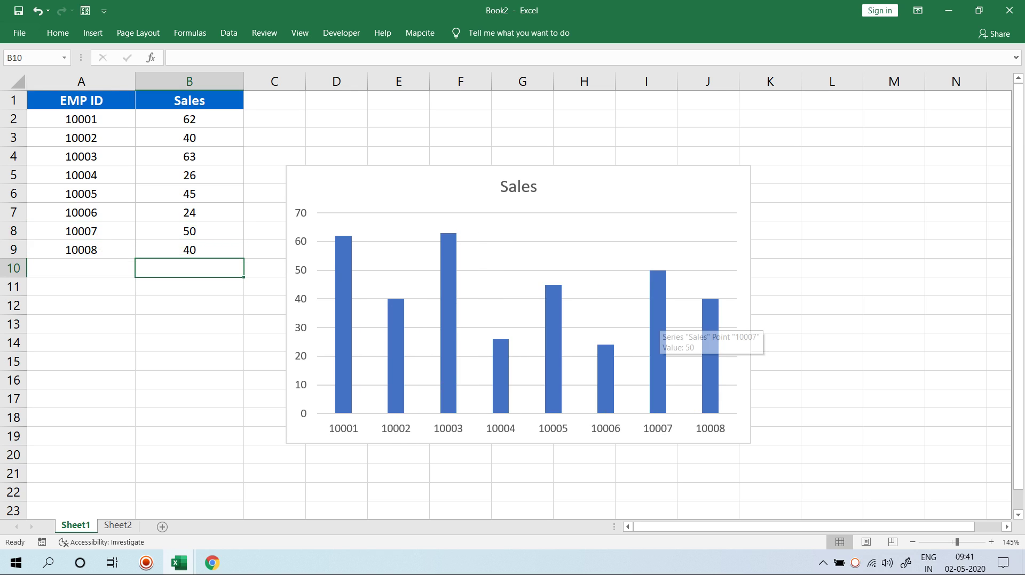
# Clear the contents of cells A4:B9 to test the chart's response, and undo the clearing.
pyautogui.moveTo(81, 156); pyautogui.dragTo(189, 213)
pyautogui.hotkey('shift', 'Down')
pyautogui.hotkey('shift', 'Down')
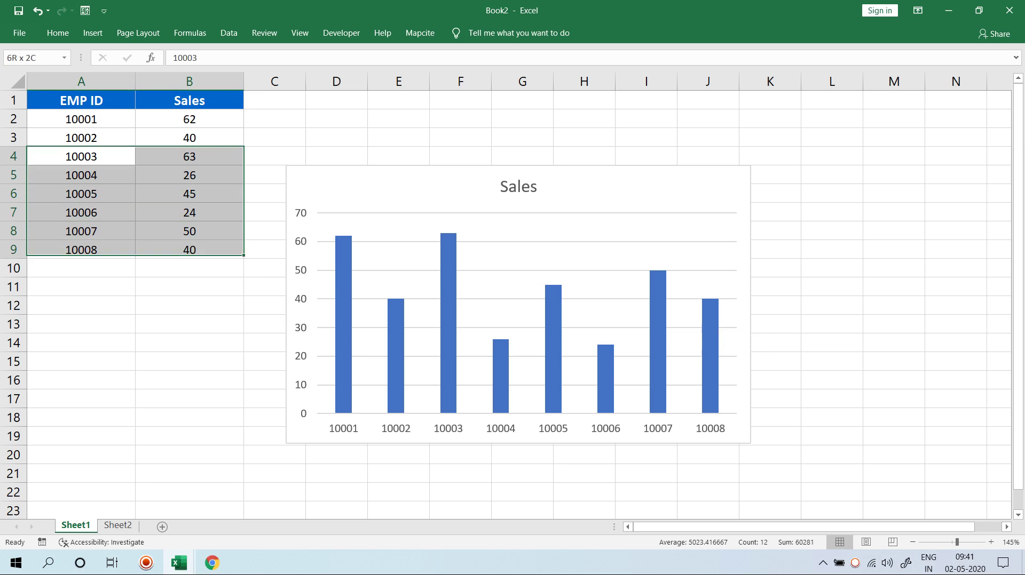
pyautogui.press('Delete')
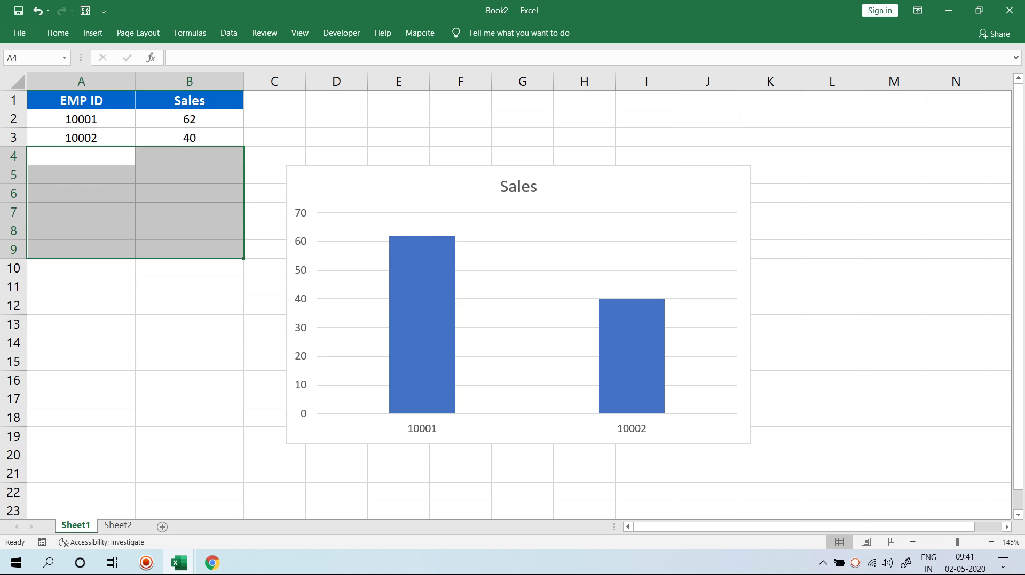
pyautogui.hotkey('ctrl', 'v')
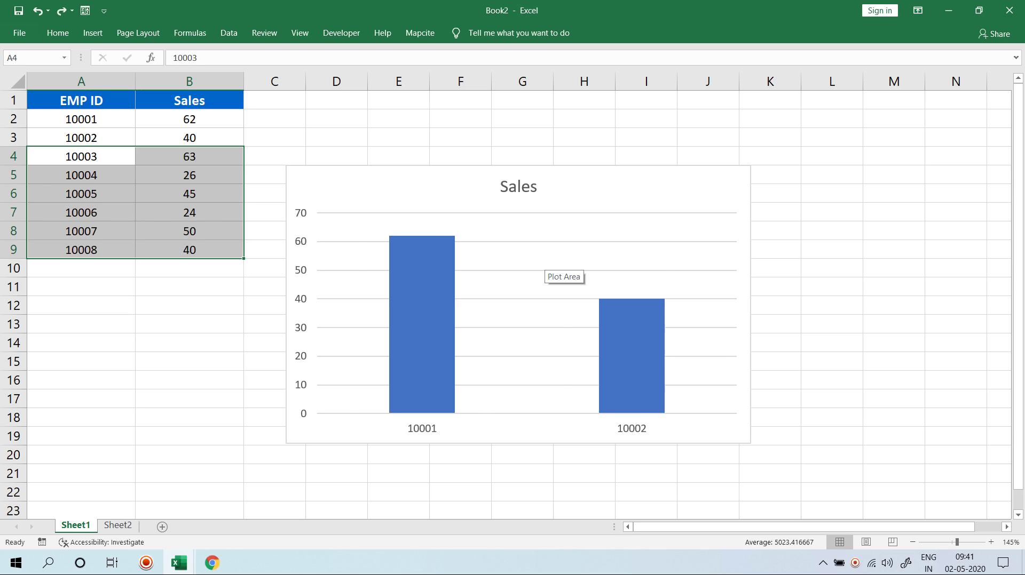
# Set the maximum bound of the chart's vertical value axis to 100.
pyautogui.click(560, 268)
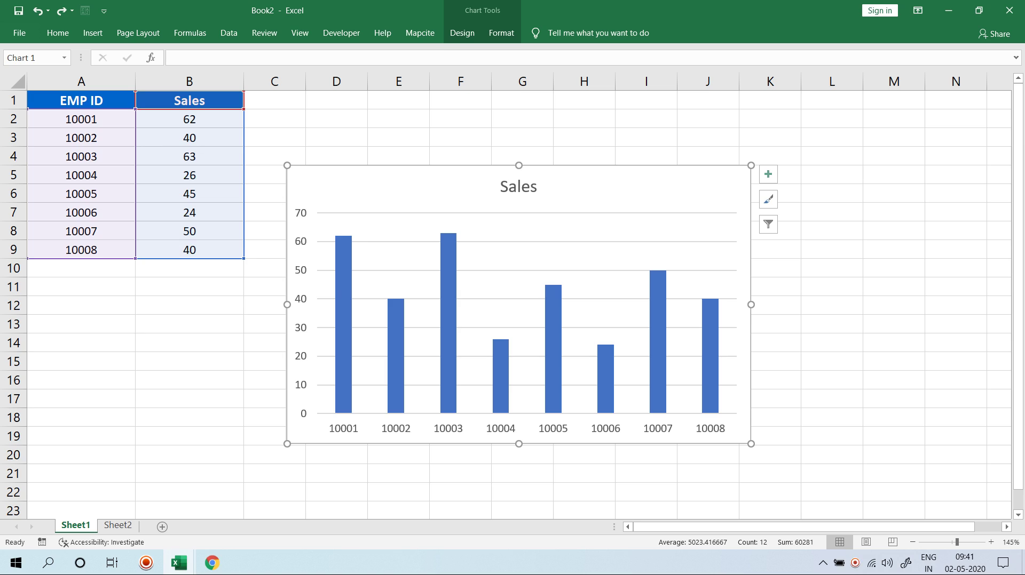
pyautogui.hotkey('ctrl', '1')
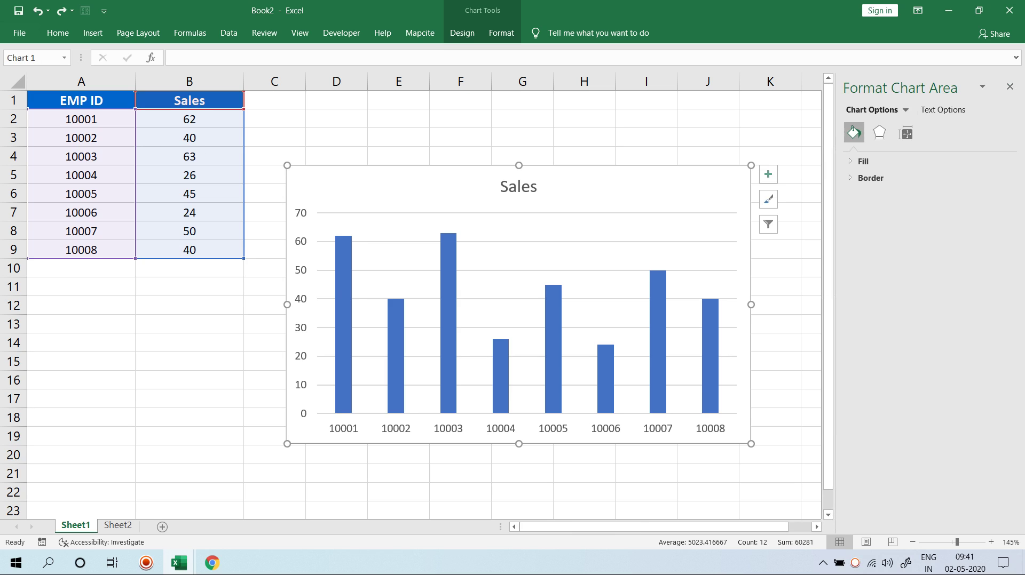
pyautogui.click(336, 137)
pyautogui.click(302, 299)
pyautogui.rightClick(302, 214)
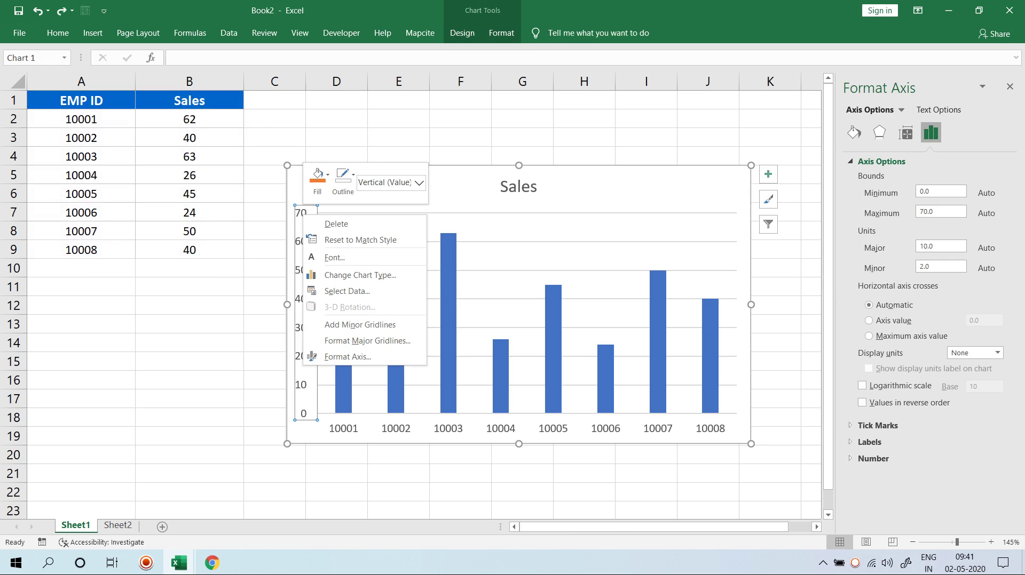
pyautogui.press('Escape')
pyautogui.click(934, 191)
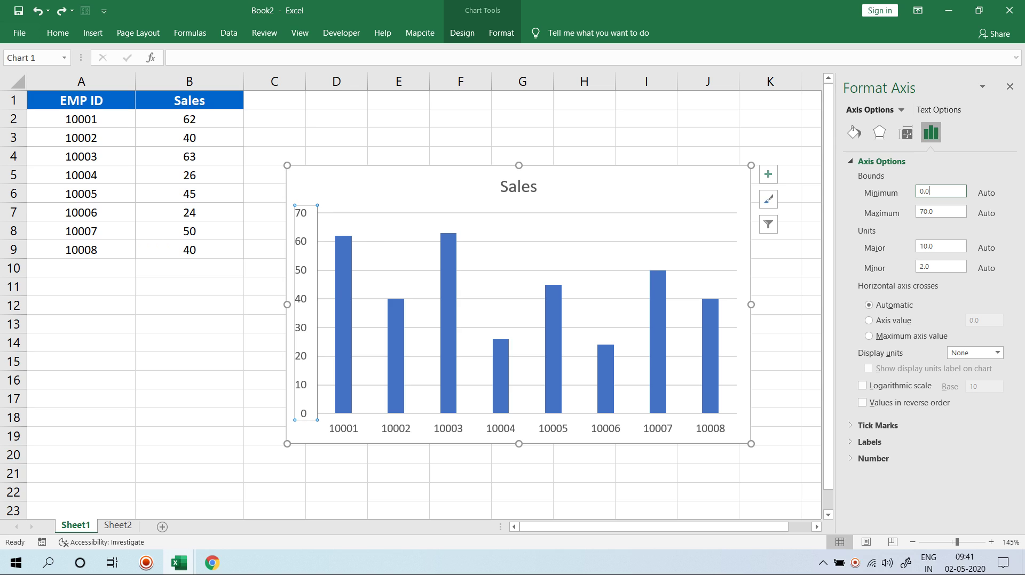
pyautogui.press('Tab')
pyautogui.write('100')
pyautogui.click(459, 137)
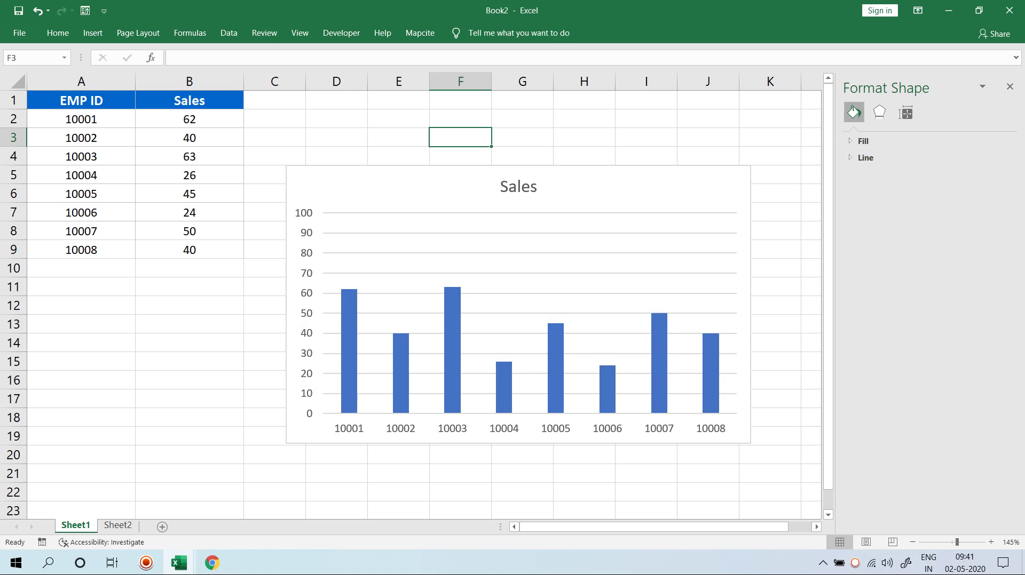
# Remove the title and gridlines from the chart, and show the desktop.
pyautogui.click(706, 223)
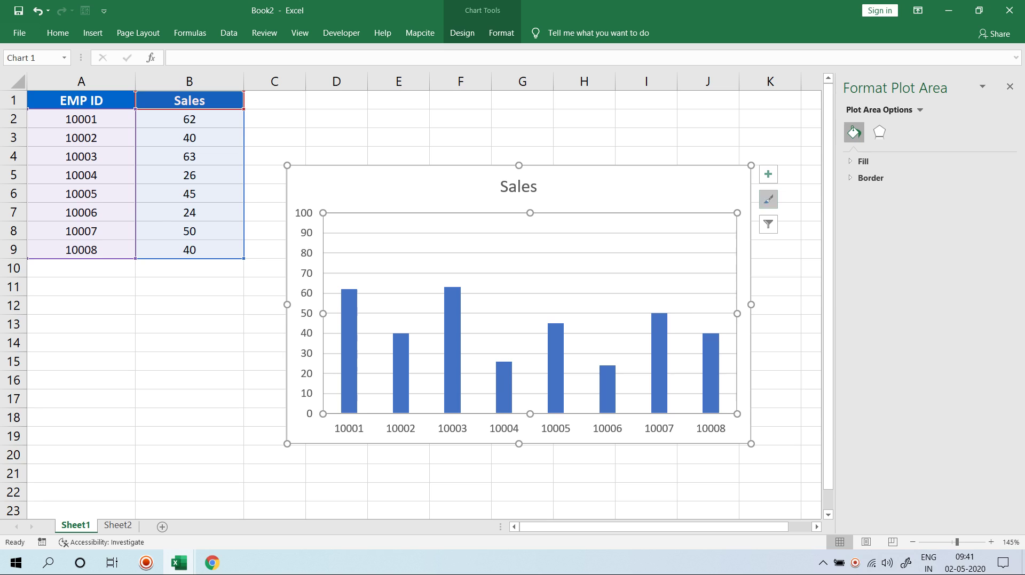
pyautogui.click(768, 174)
pyautogui.click(822, 269)
pyautogui.click(822, 218)
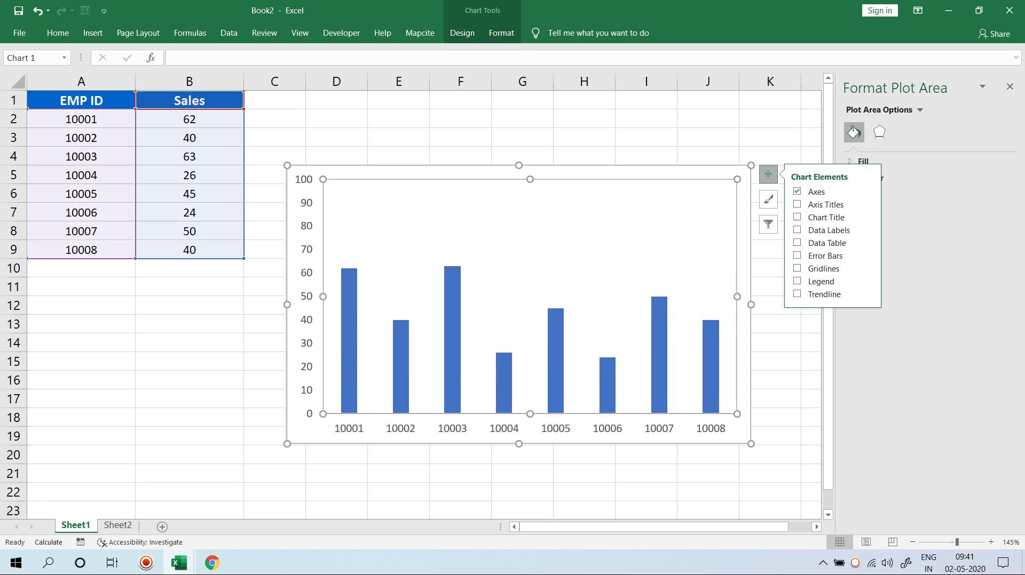
pyautogui.click(646, 137)
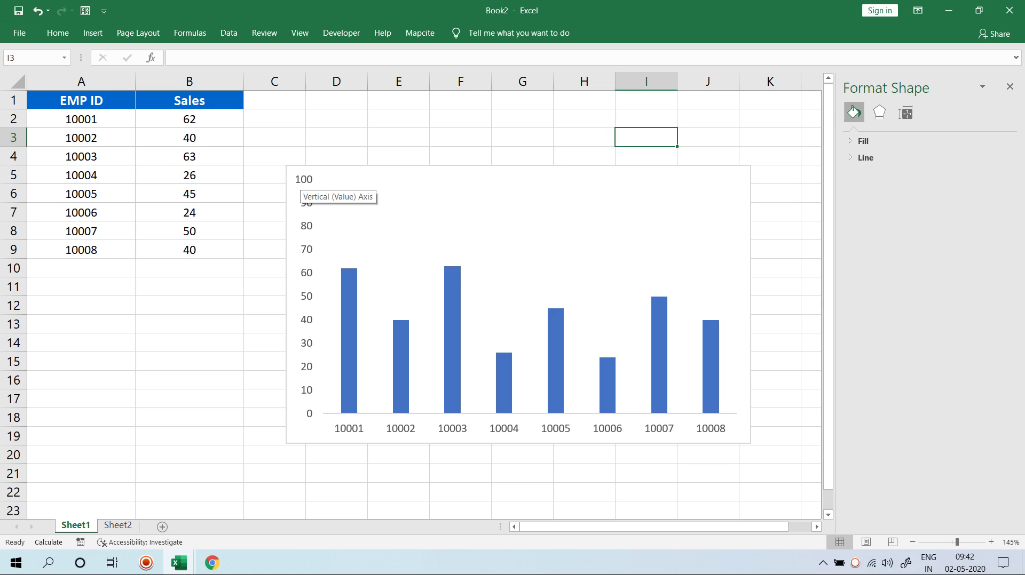
pyautogui.press('super+d')
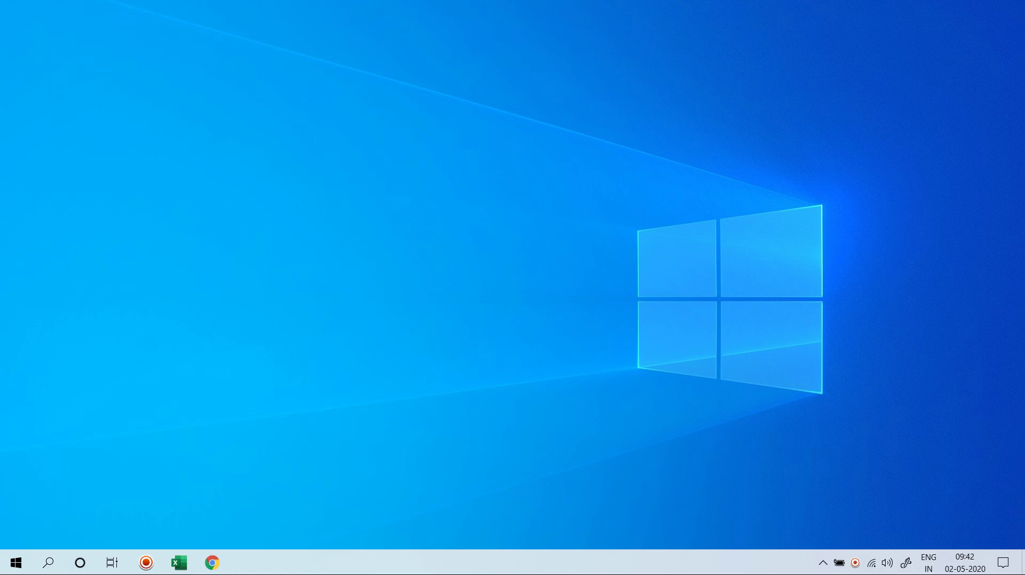